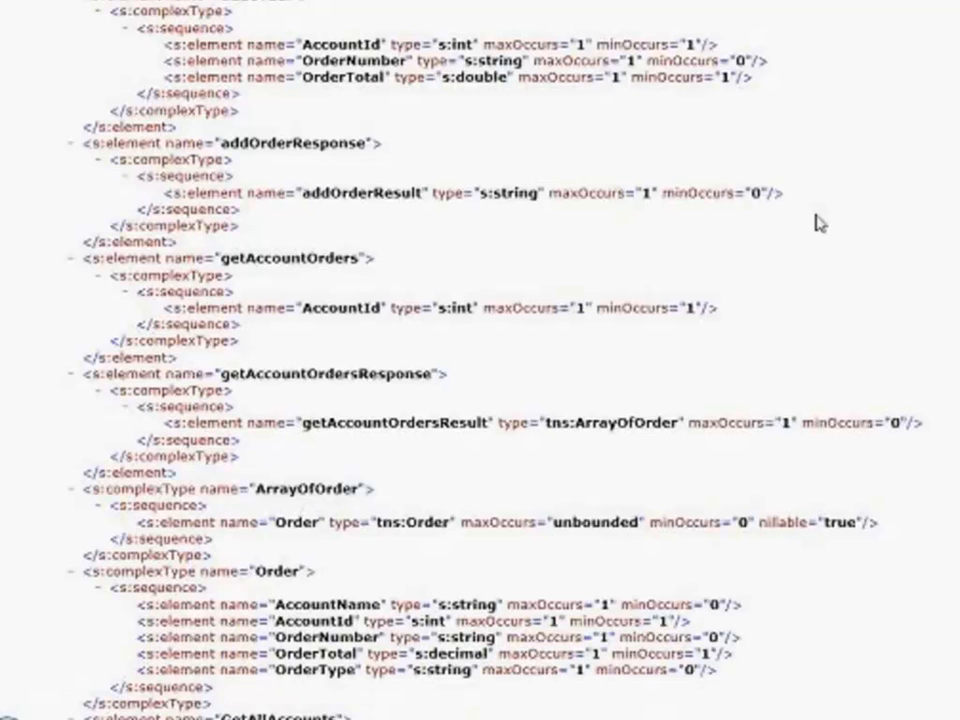
# - Test the getAccountOrders operation of OrdersWebService by invoking it with a sample account ID
pyautogui.click(953, 35)
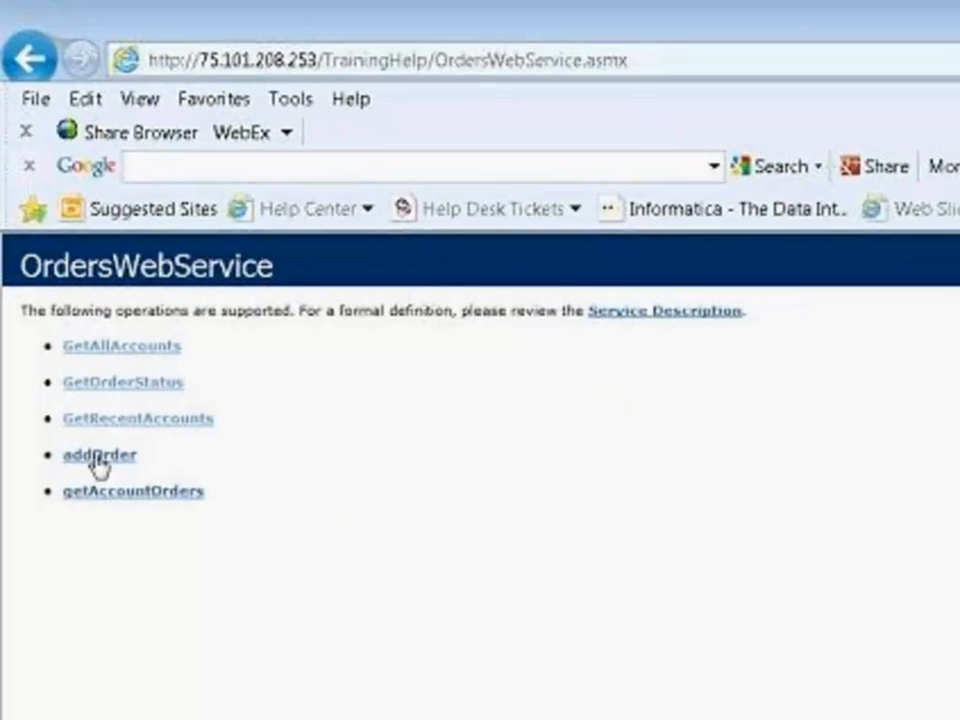
pyautogui.click(135, 500)
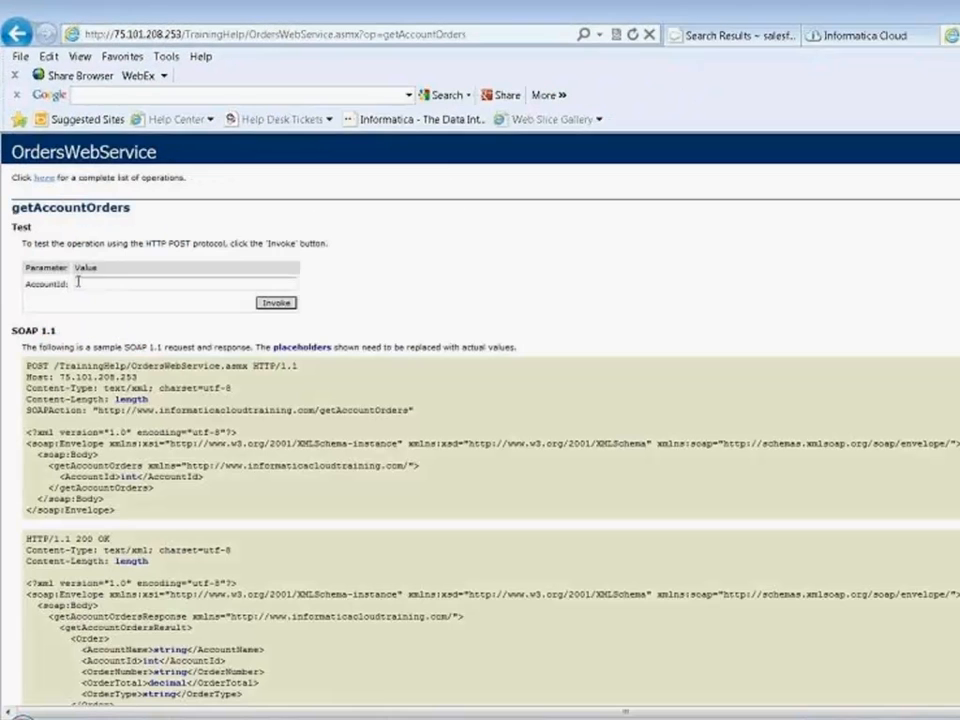
pyautogui.click(159, 495)
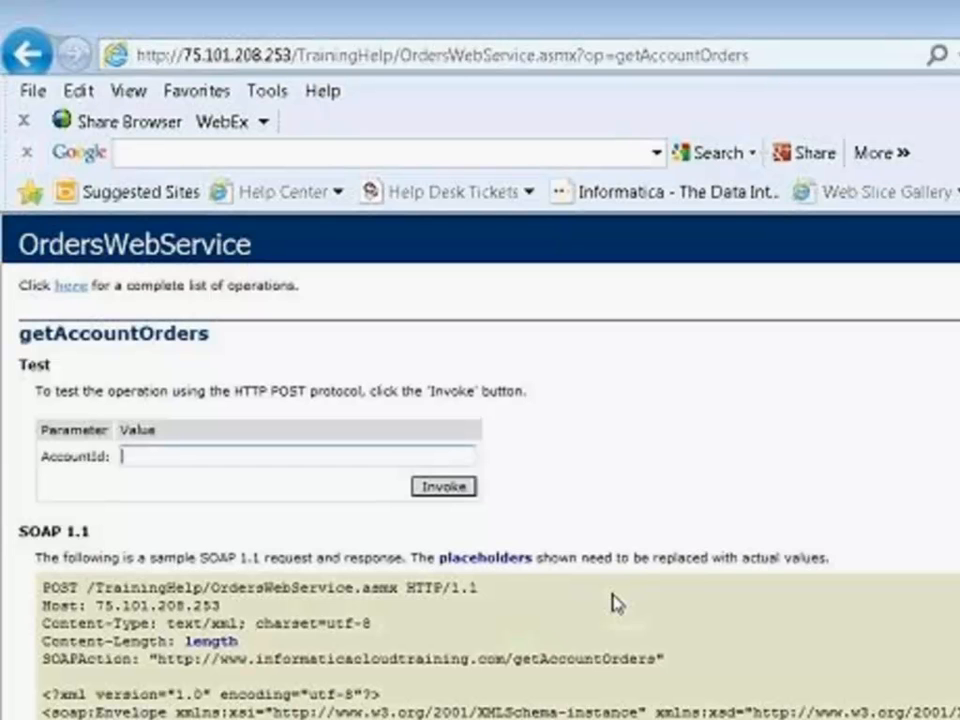
pyautogui.write('1')
pyautogui.click(448, 487)
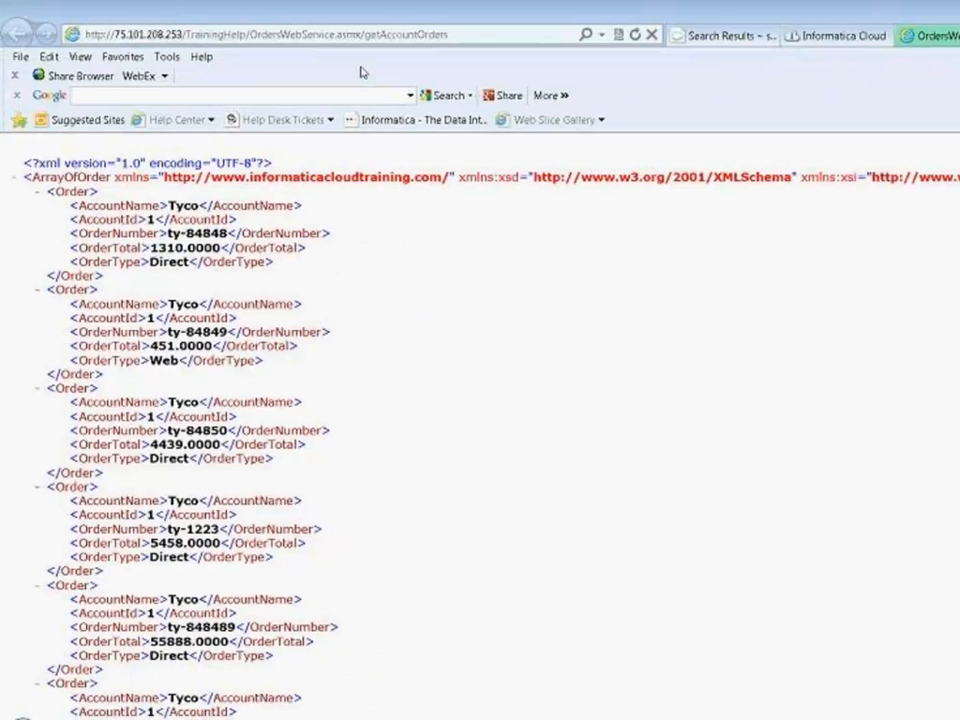
# - Switch to Informatica Cloud and open the WebServices ERP EC2 WS-2 connection for editing
pyautogui.click(828, 36)
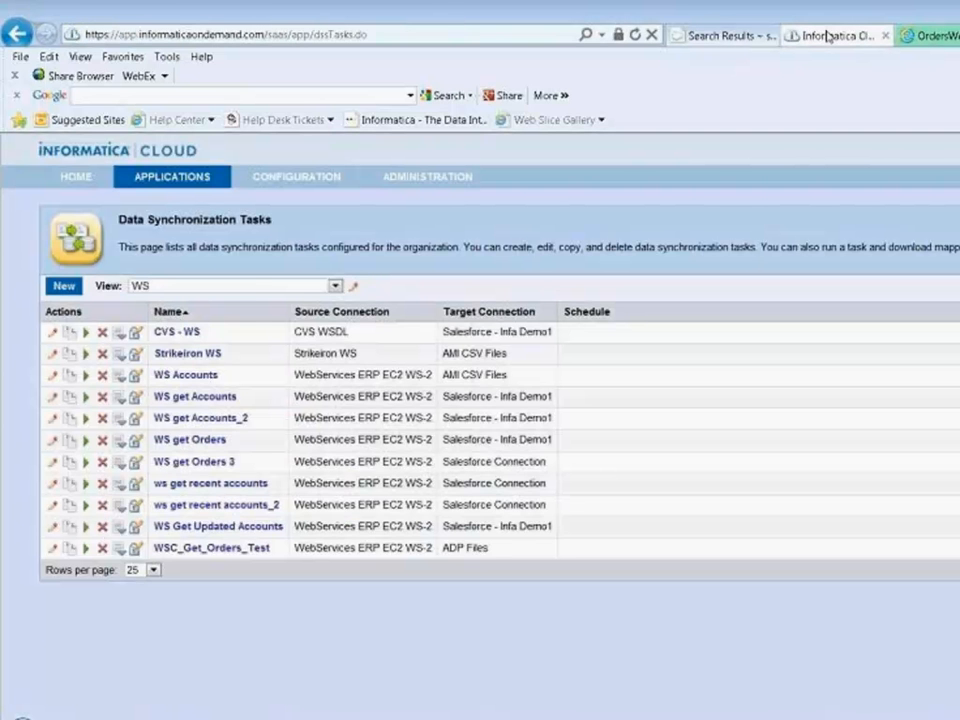
pyautogui.moveTo(272, 181)
pyautogui.click(281, 227)
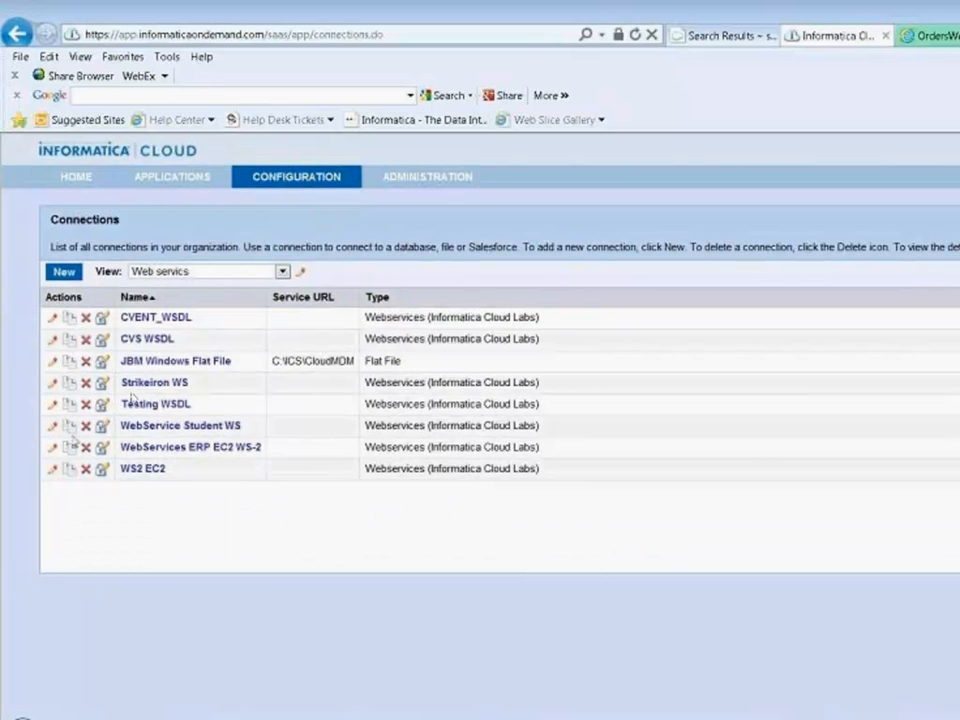
pyautogui.click(52, 447)
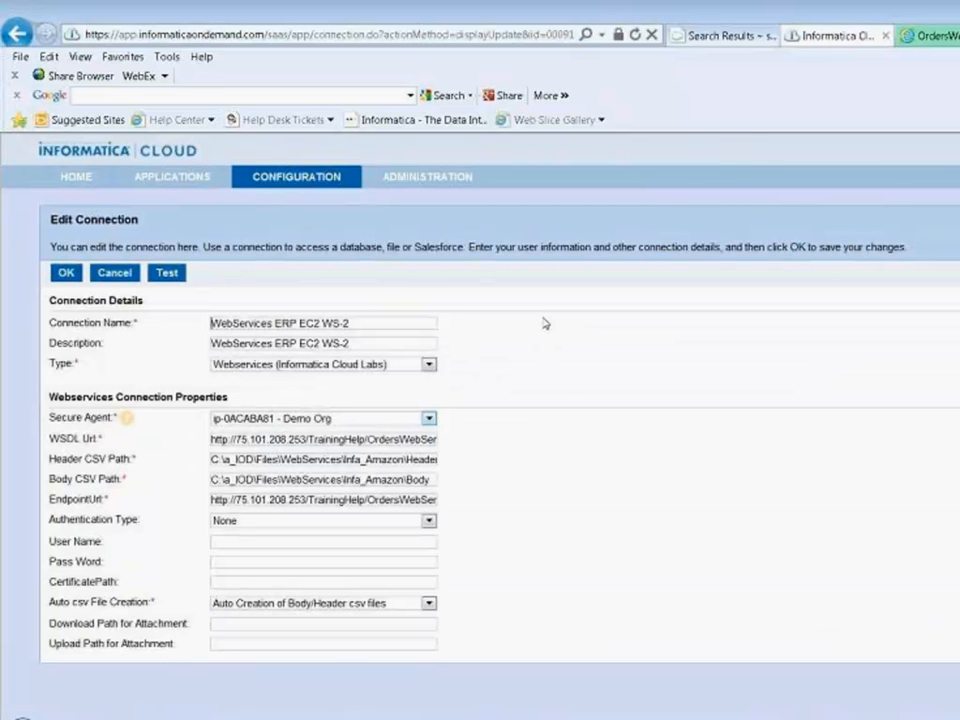
# - Compare the connection's WSDL URL and endpoint URL with the WSDL page address and the service addresses in the WSDL
pyautogui.click(937, 36)
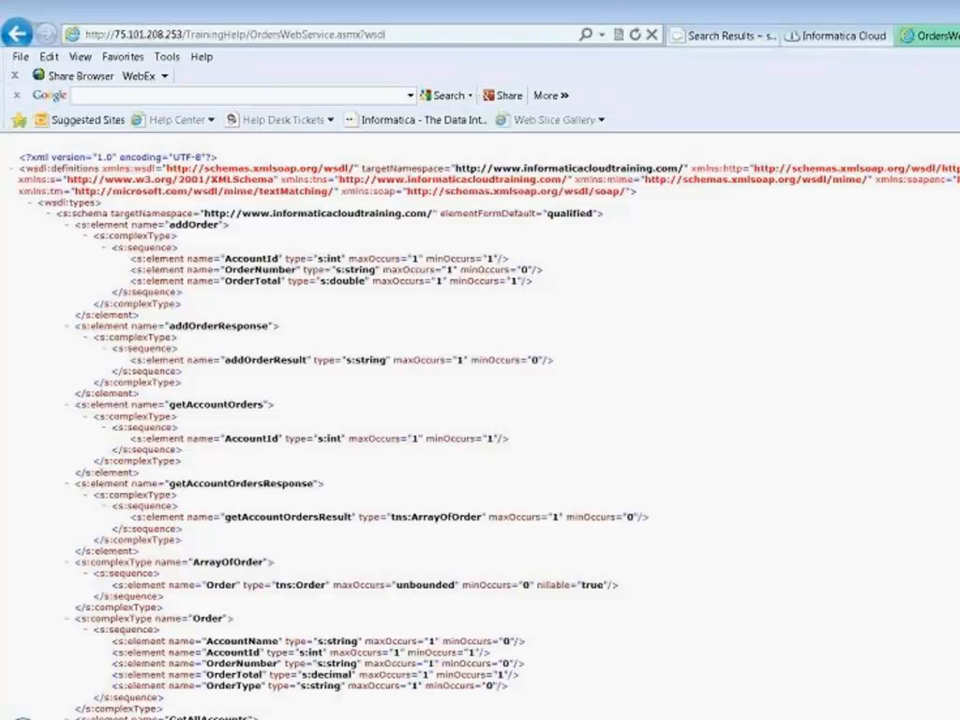
pyautogui.click(170, 36)
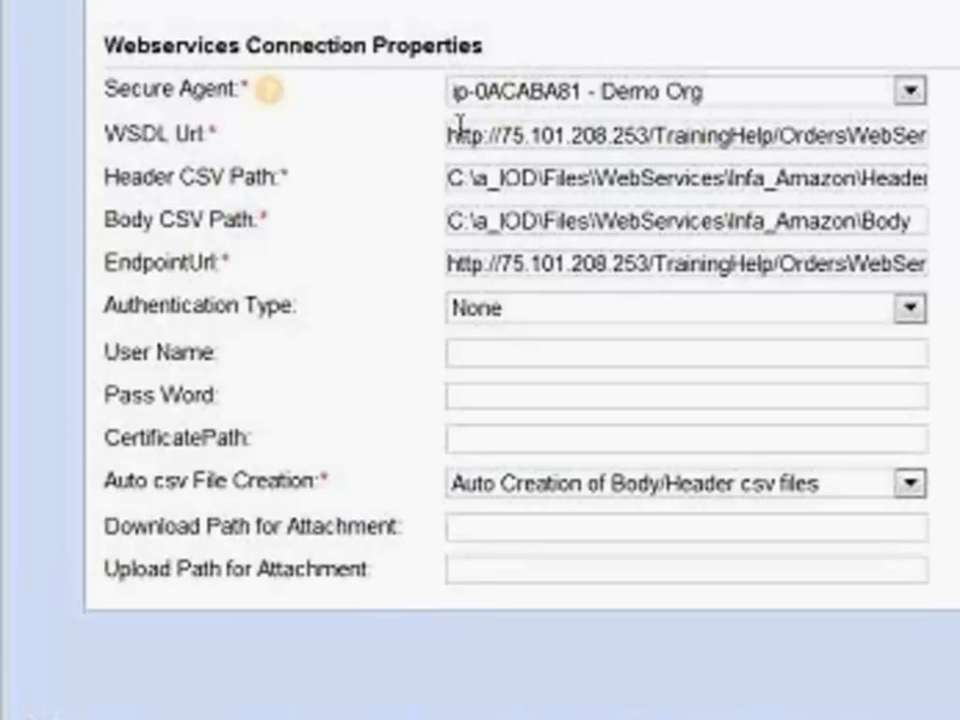
pyautogui.moveTo(473, 134); pyautogui.dragTo(955, 136)
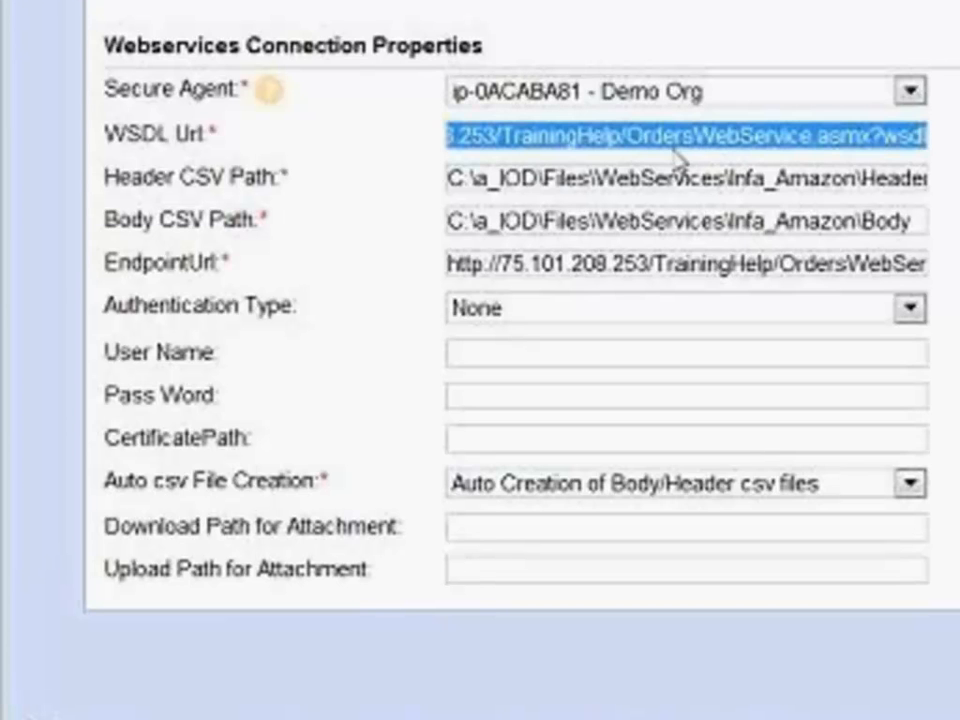
pyautogui.moveTo(463, 261); pyautogui.dragTo(955, 272)
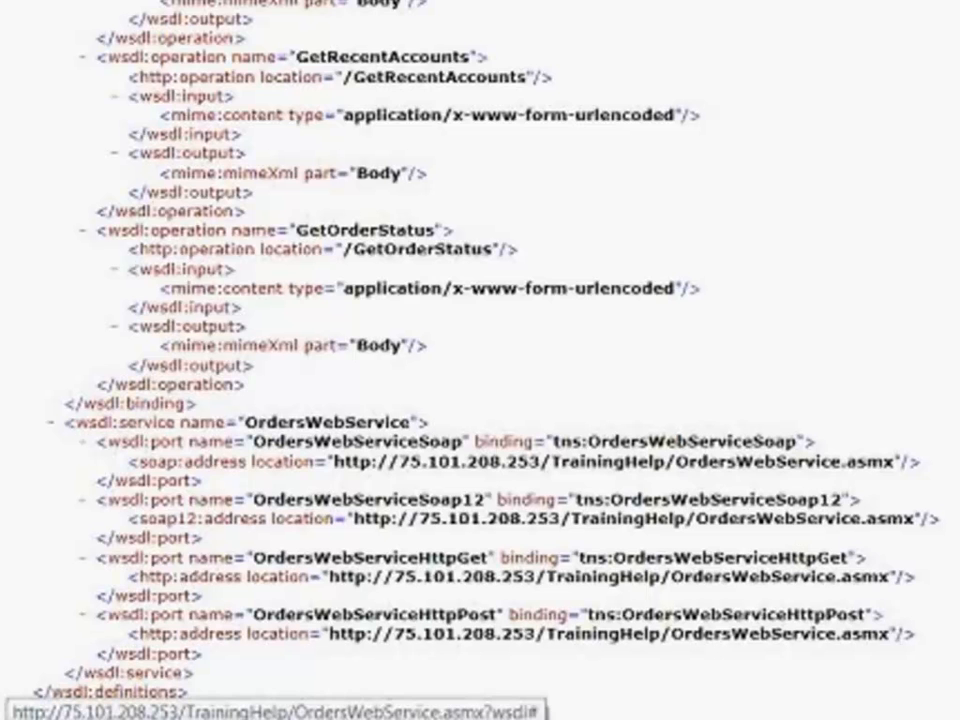
pyautogui.hotkey('ctrl', 'Tab')
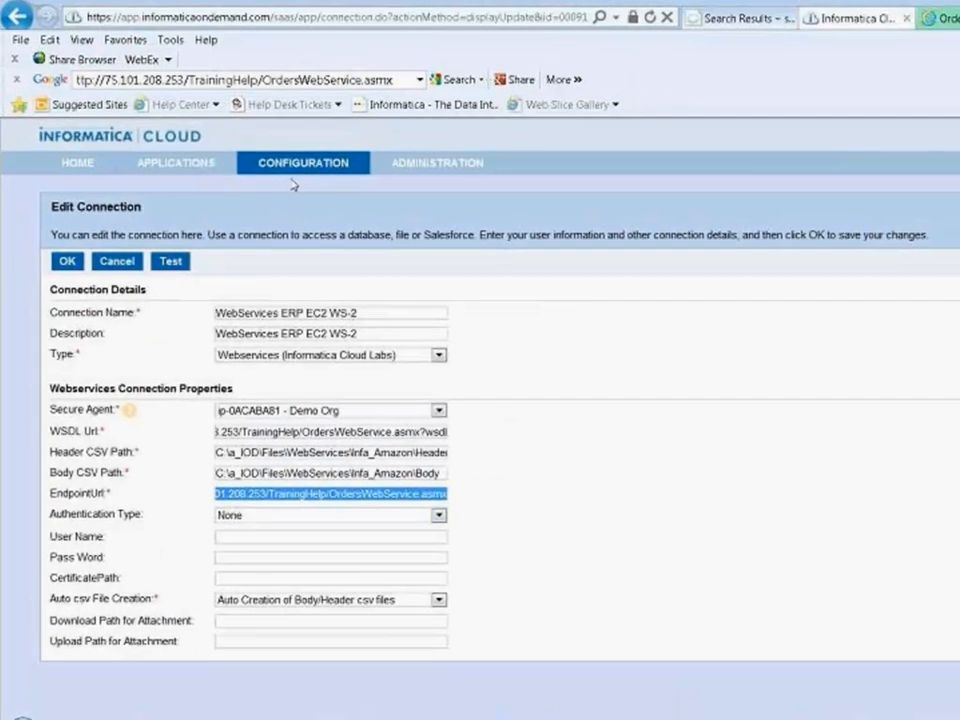
# - Leave the connection without saving and start a new data synchronization task
pyautogui.moveTo(232, 181)
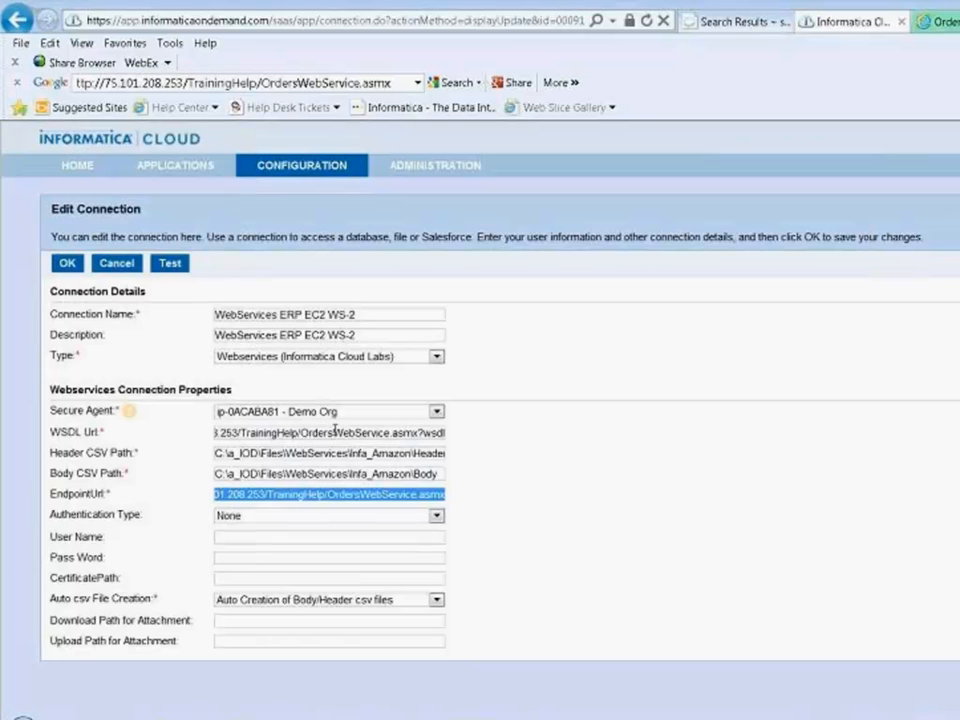
pyautogui.moveTo(139, 165)
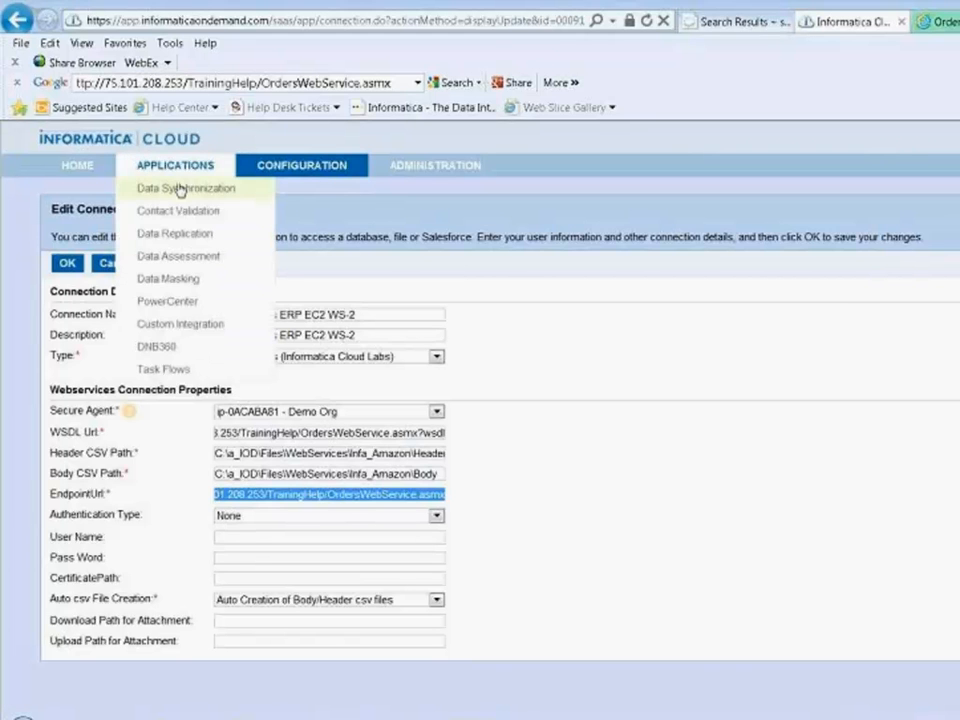
pyautogui.click(181, 189)
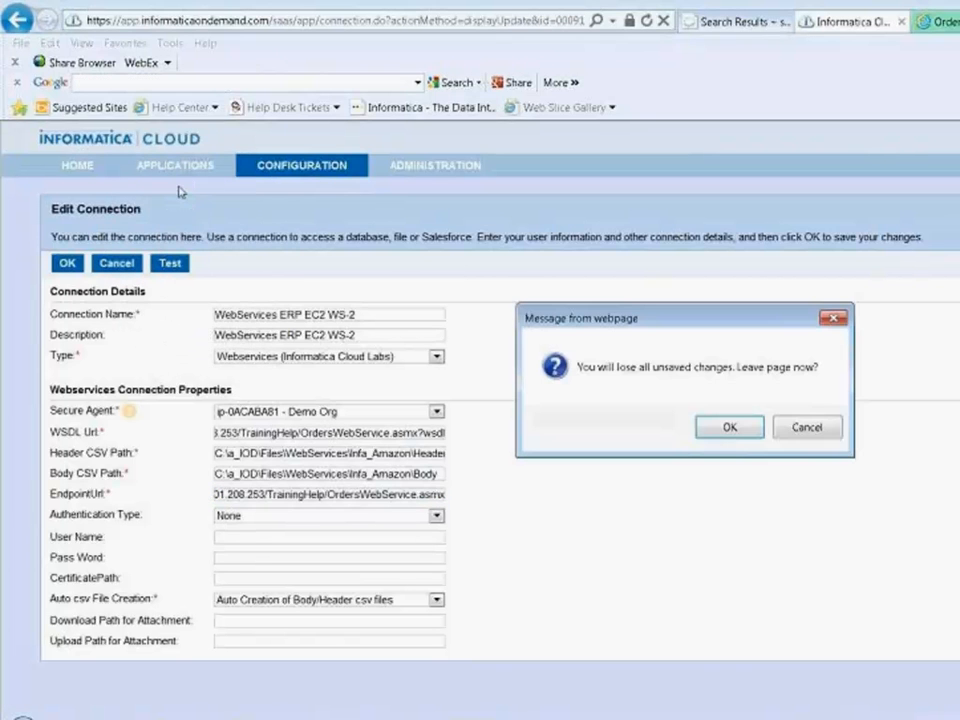
pyautogui.click(731, 429)
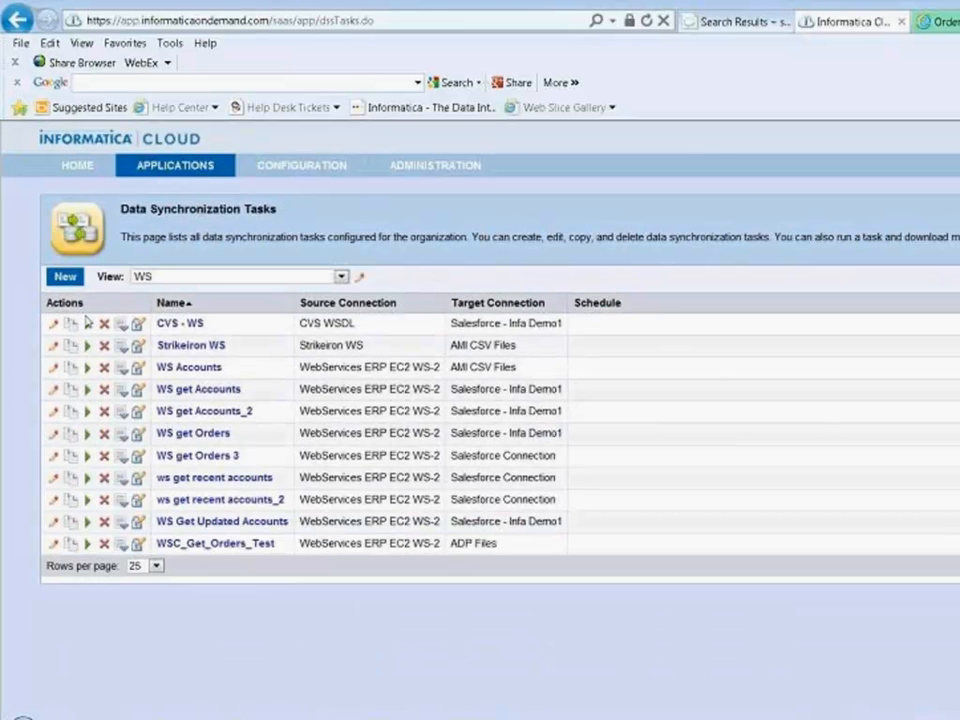
pyautogui.click(64, 277)
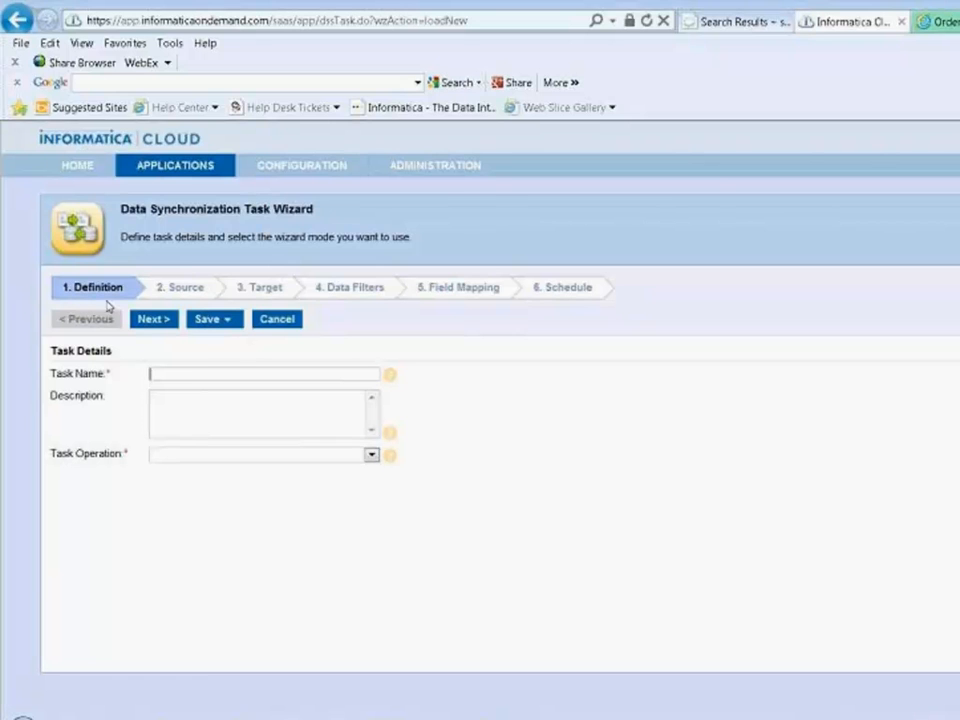
# - Name the task "WS Get Acccount 4" and set its operation to Upsert (Update or Insert)
pyautogui.write('WS Get Acccount')
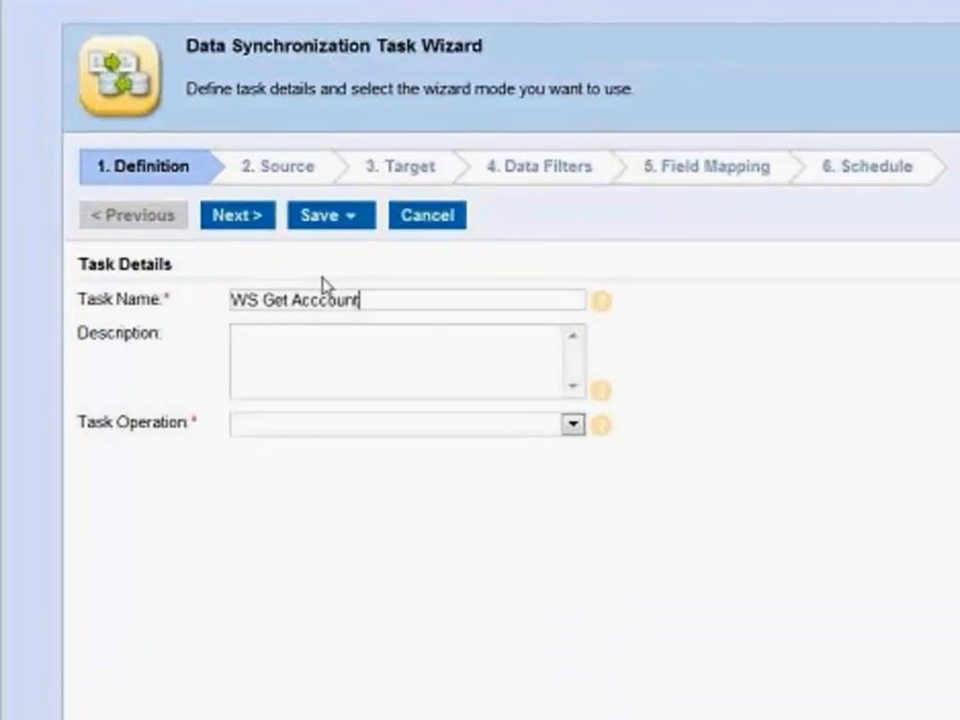
pyautogui.write(' 4')
pyautogui.click(263, 426)
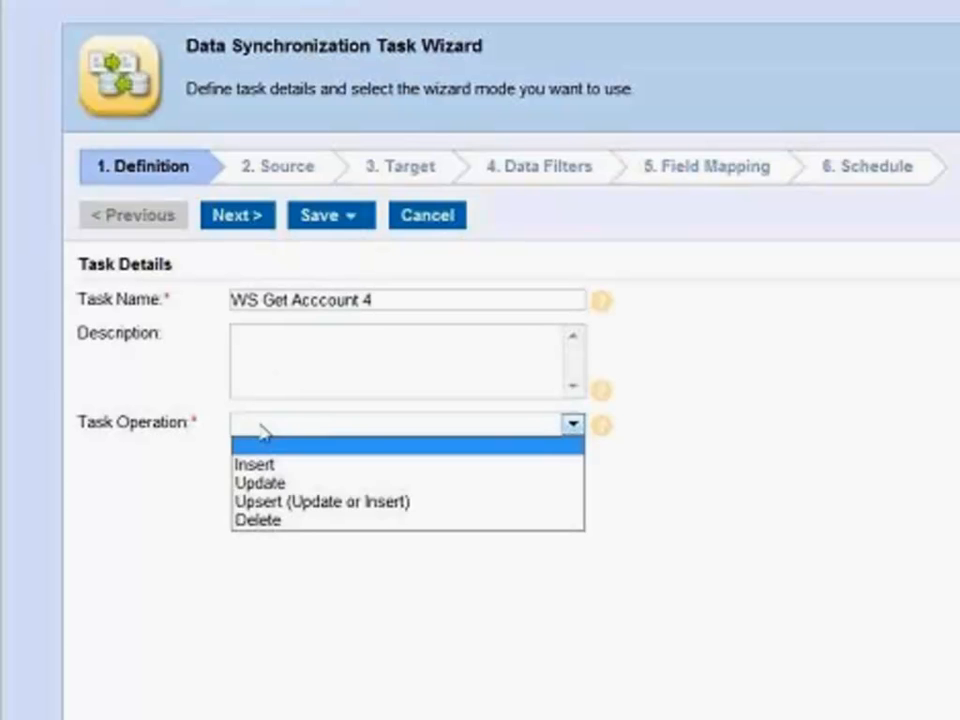
pyautogui.click(295, 502)
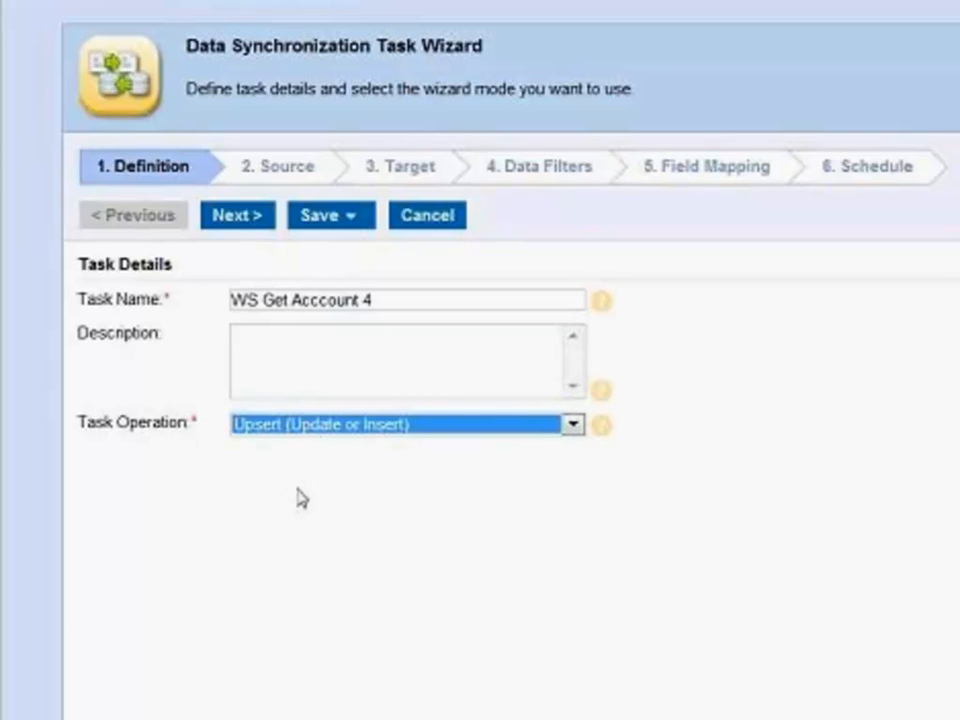
pyautogui.click(396, 369)
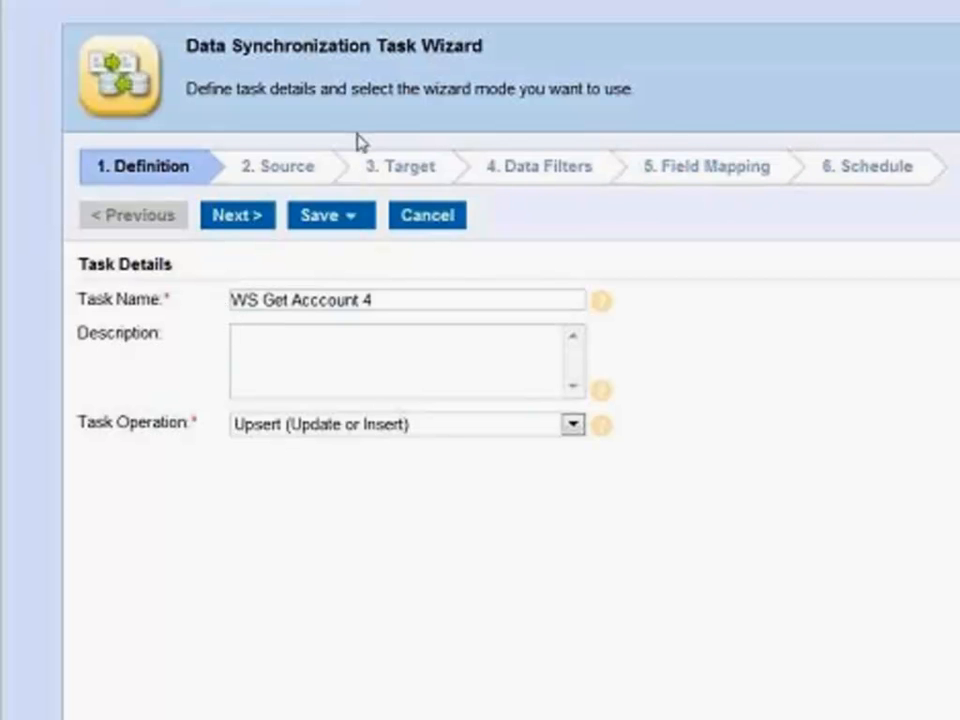
# - Set the task's source connection to WebServices ERP EC2 WS-2
pyautogui.click(298, 170)
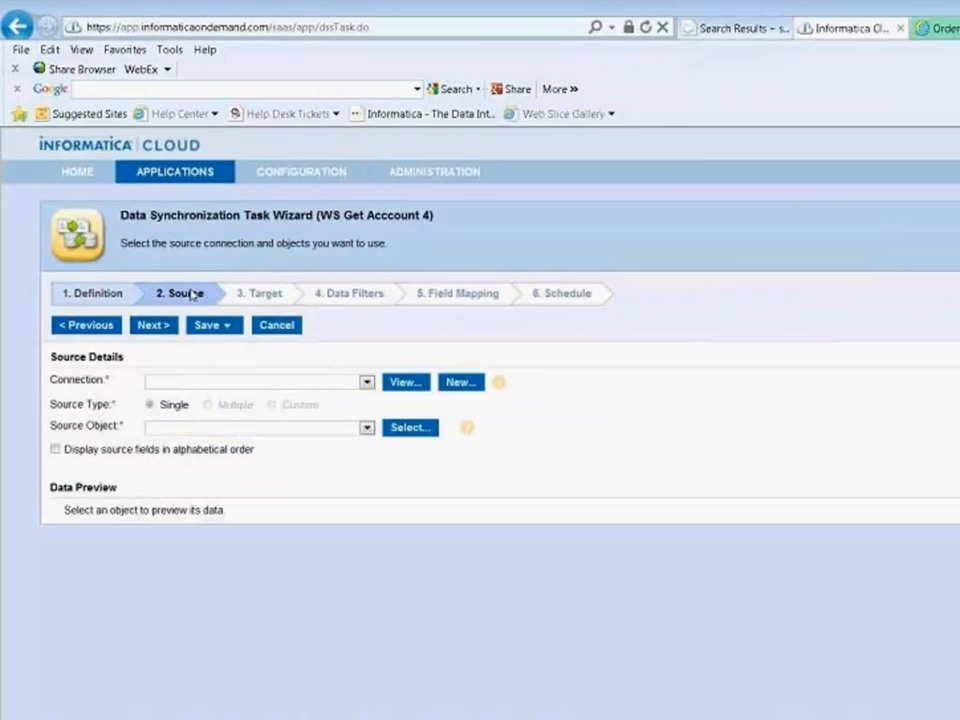
pyautogui.click(367, 382)
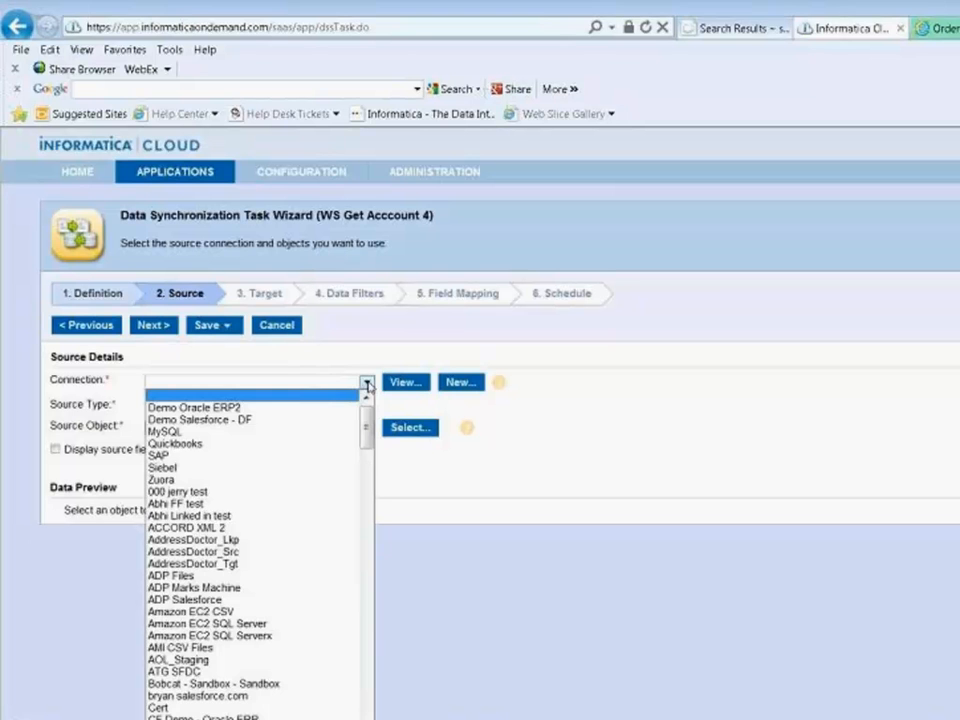
pyautogui.scroll(-20, 336, 686)
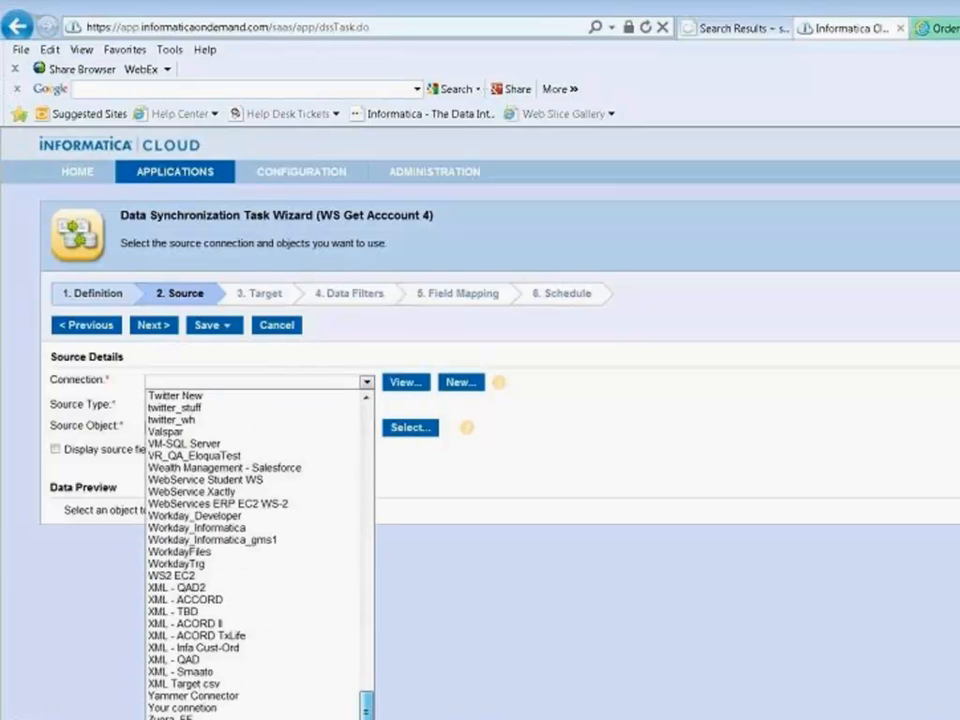
pyautogui.click(240, 503)
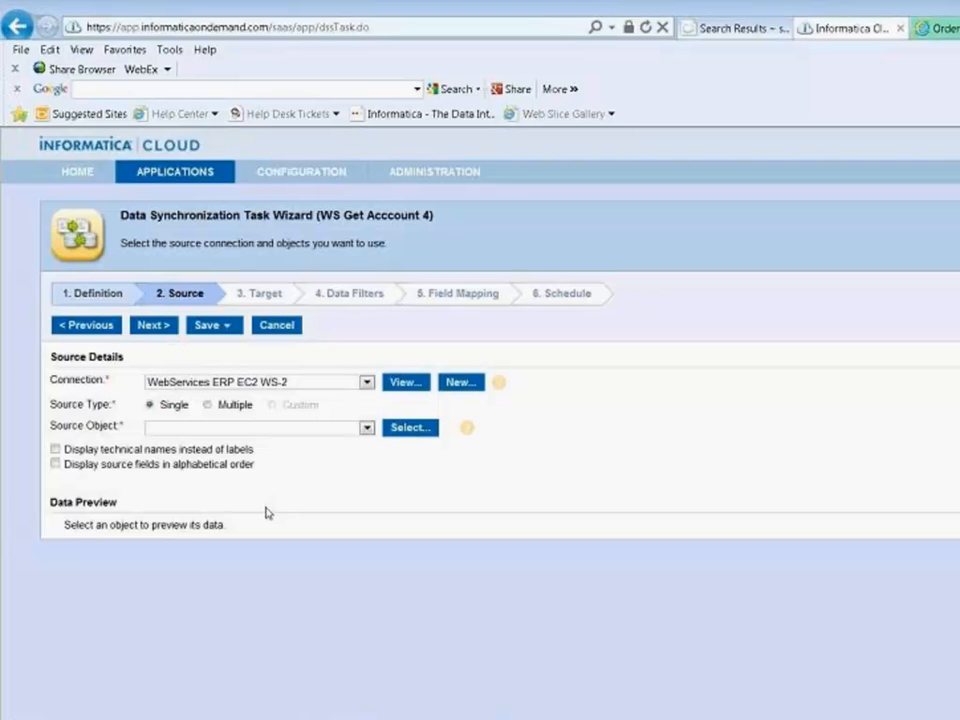
# - Check the source objects against the operations OrdersWebService offers, and choose OrdersWebServiceSoap___GetAllAccounts as the source object
pyautogui.click(367, 429)
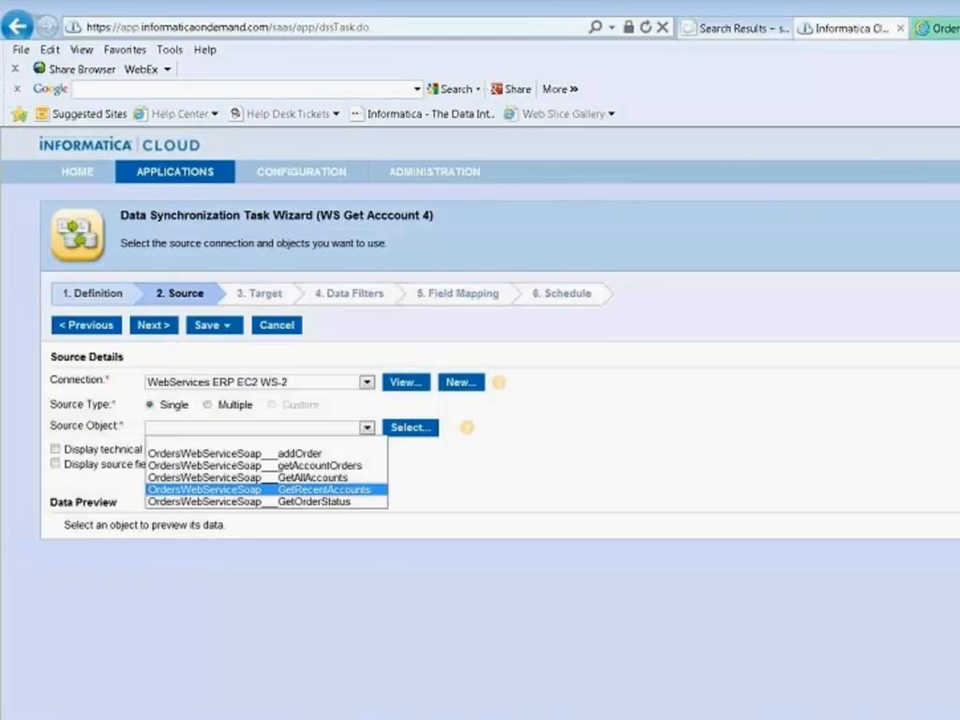
pyautogui.click(944, 28)
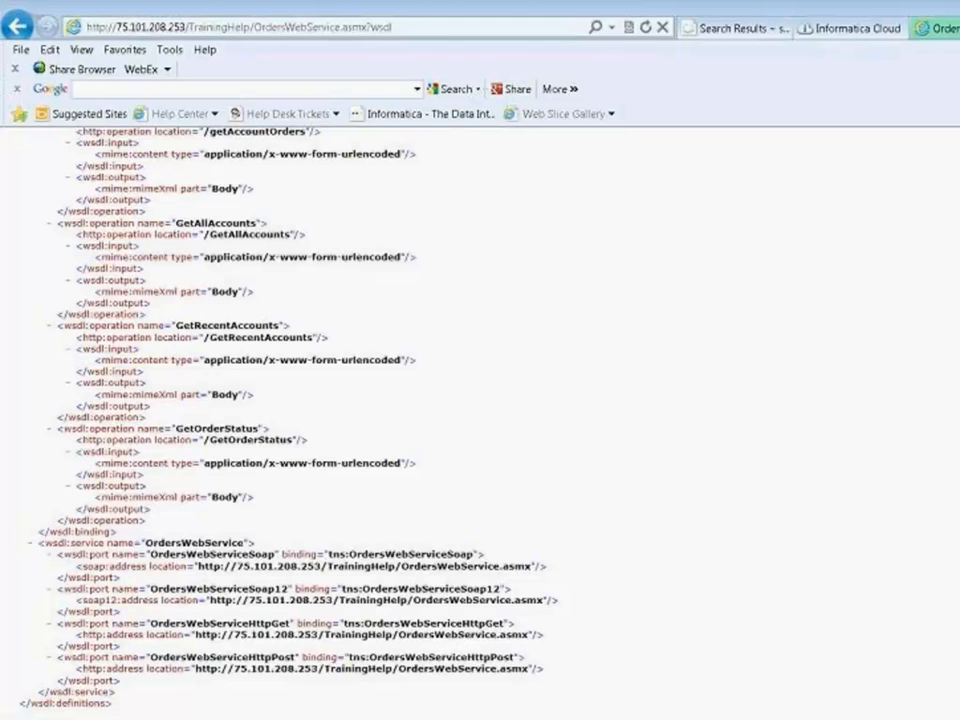
pyautogui.scroll(20, 888, 203)
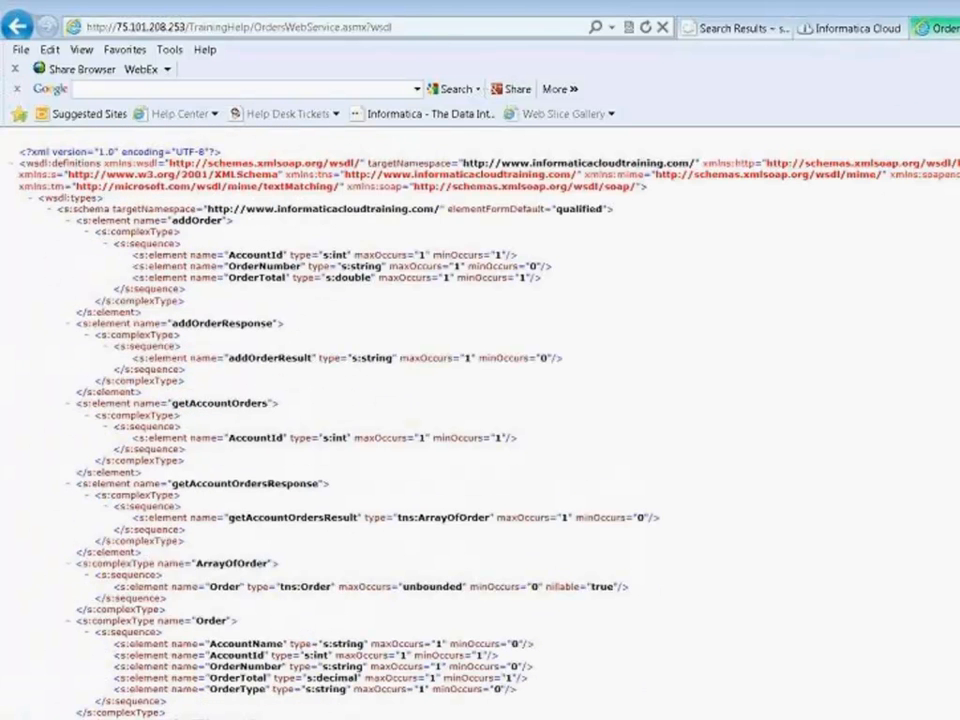
pyautogui.click(940, 28)
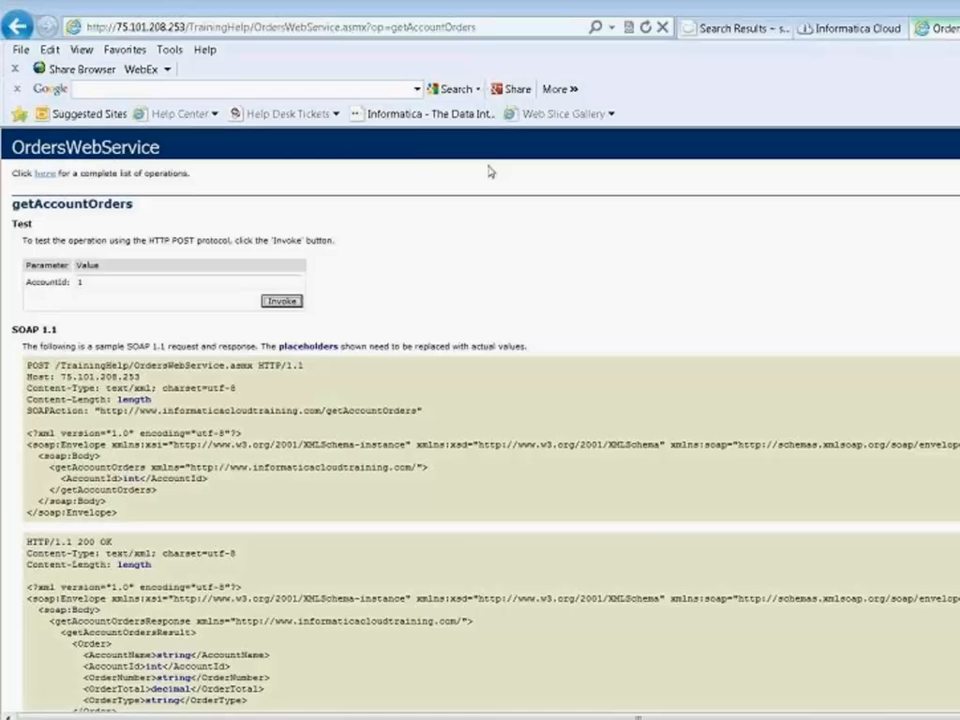
pyautogui.click(44, 174)
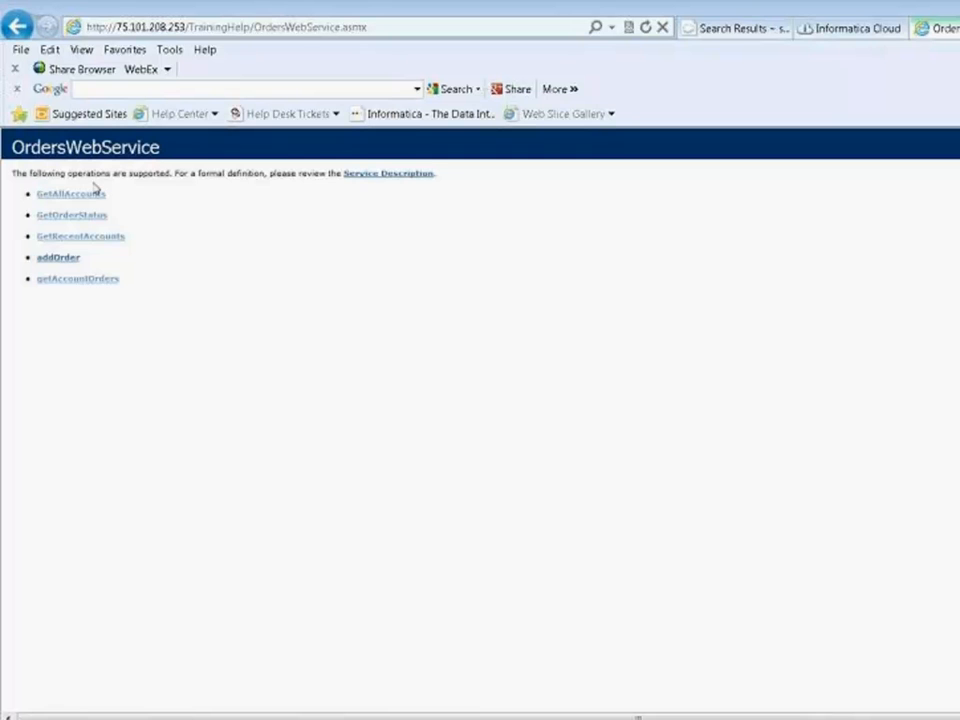
pyautogui.click(835, 30)
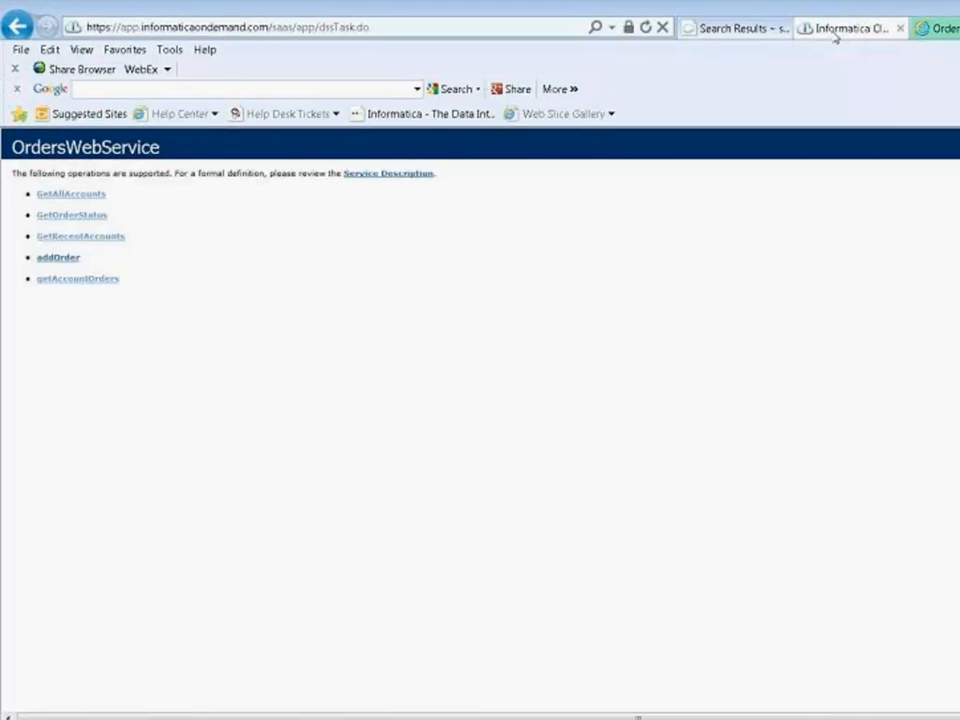
pyautogui.click(367, 428)
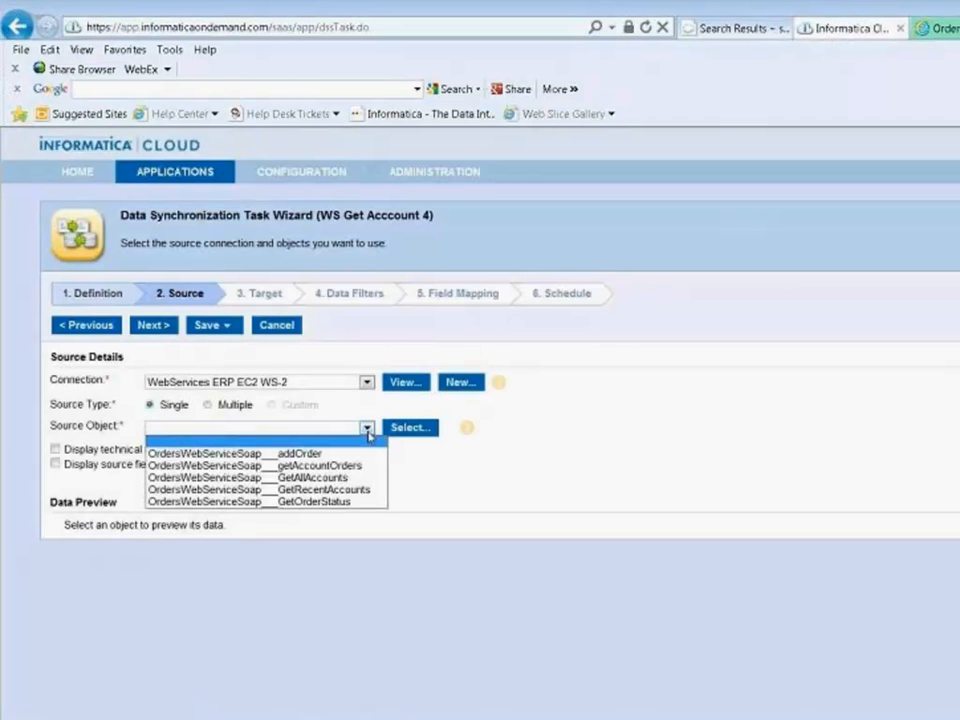
pyautogui.click(340, 478)
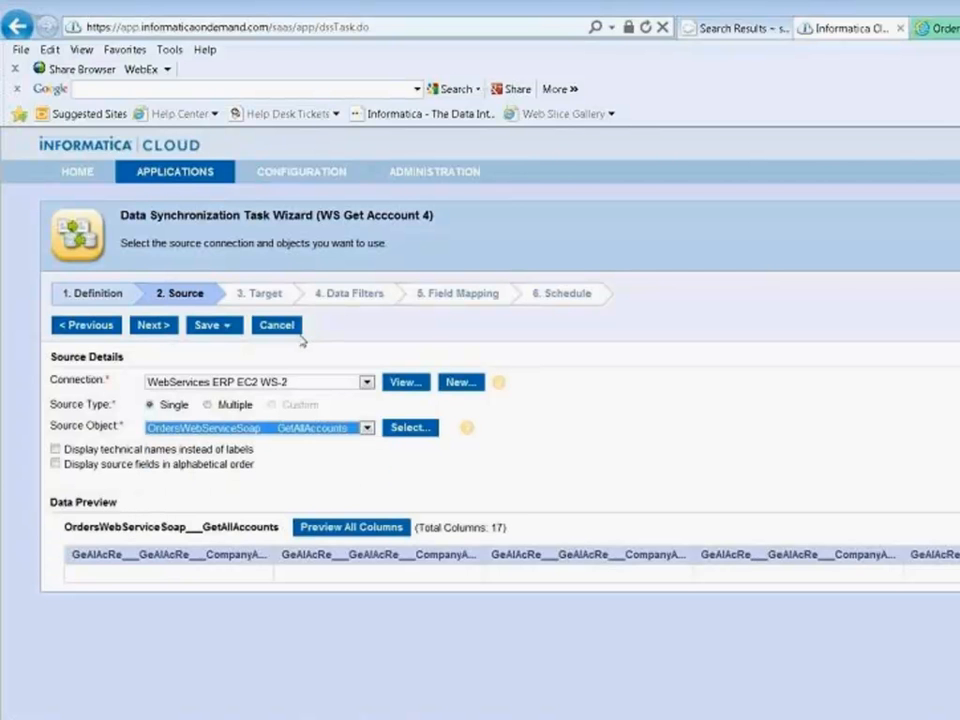
# - Set the task's target connection to Salesforce Connection and its target object to Account
pyautogui.click(263, 296)
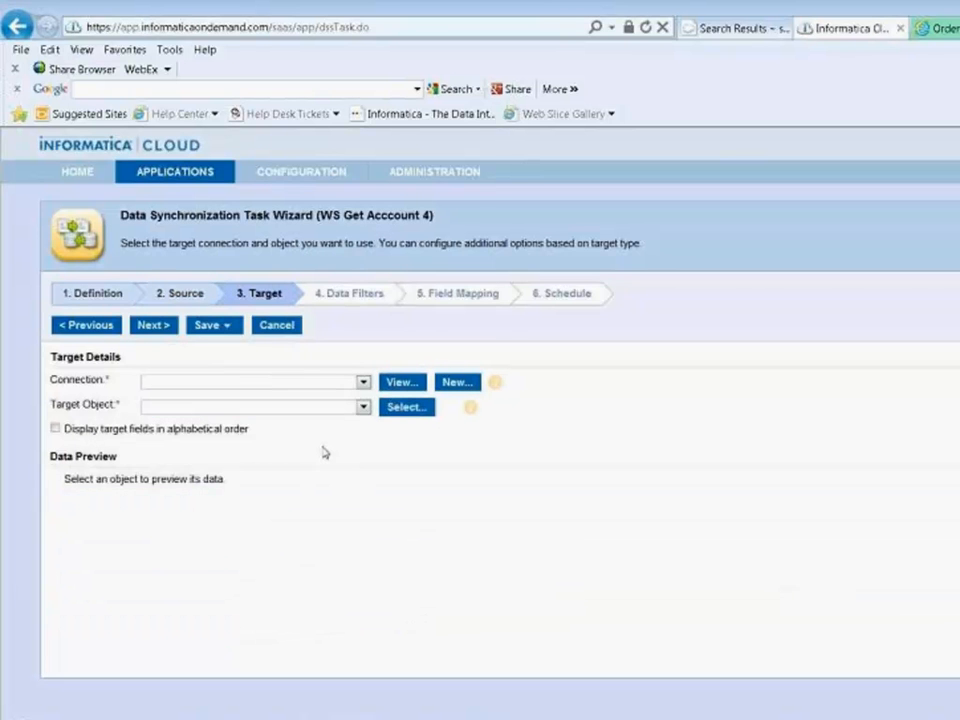
pyautogui.click(366, 387)
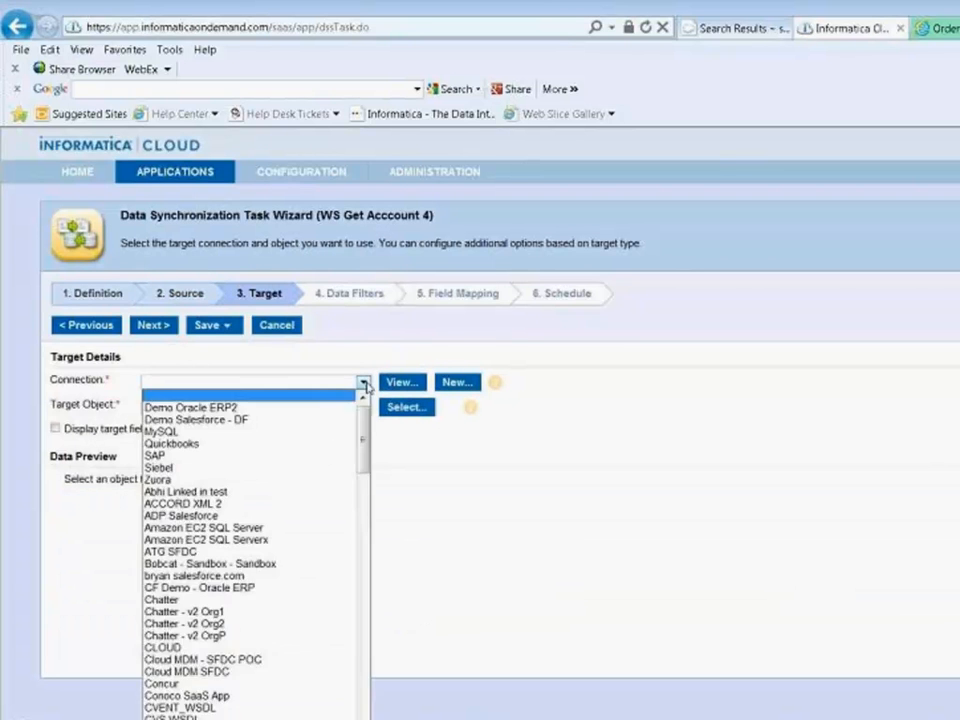
pyautogui.moveTo(364, 439); pyautogui.dragTo(366, 655)
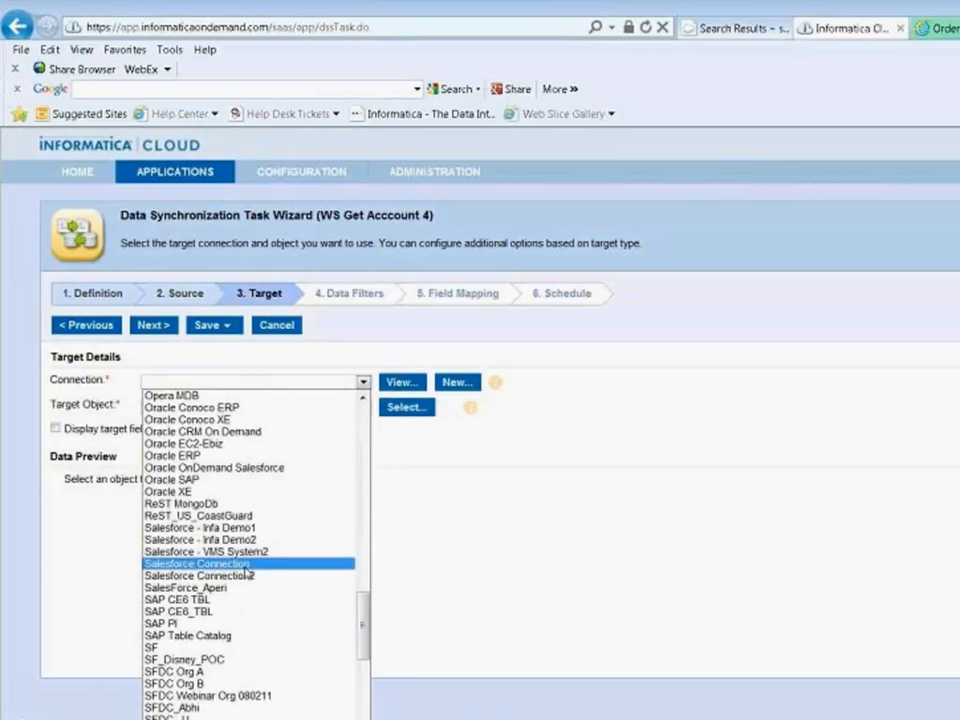
pyautogui.click(245, 566)
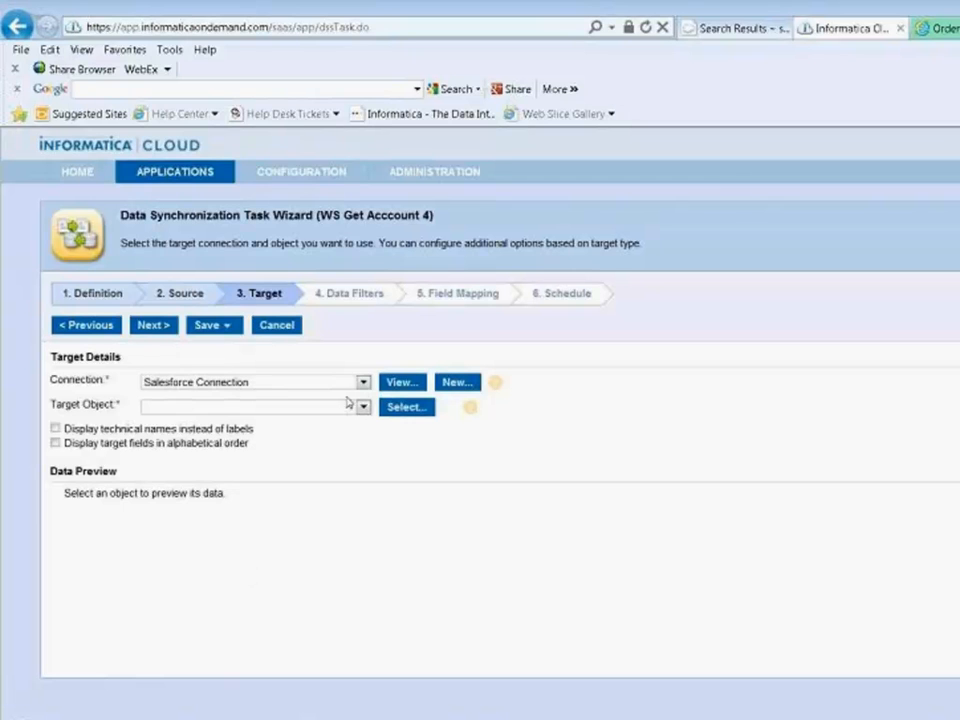
pyautogui.click(363, 407)
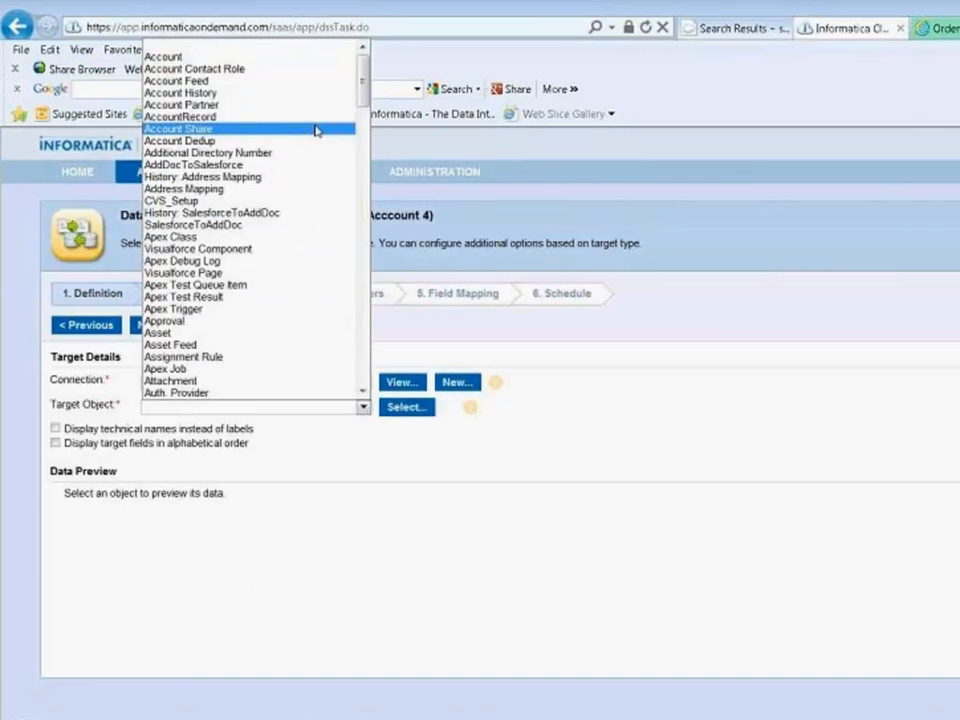
pyautogui.click(322, 58)
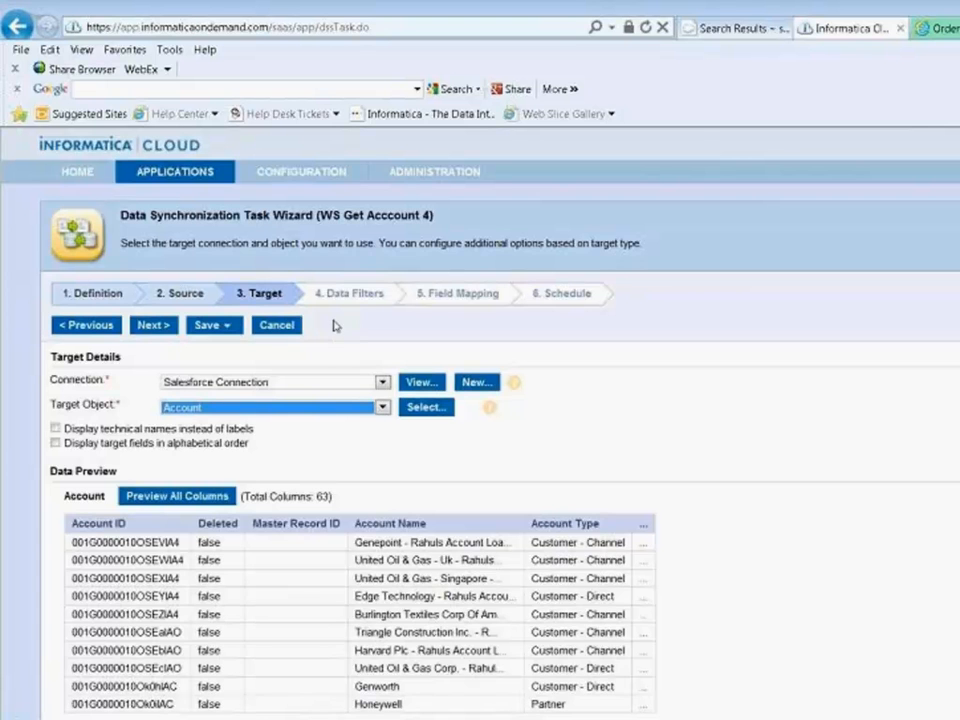
# - Leave the data filters undefined and map the source field CompanyAccount___AccountName_OUT to the target field Account Name
pyautogui.click(367, 304)
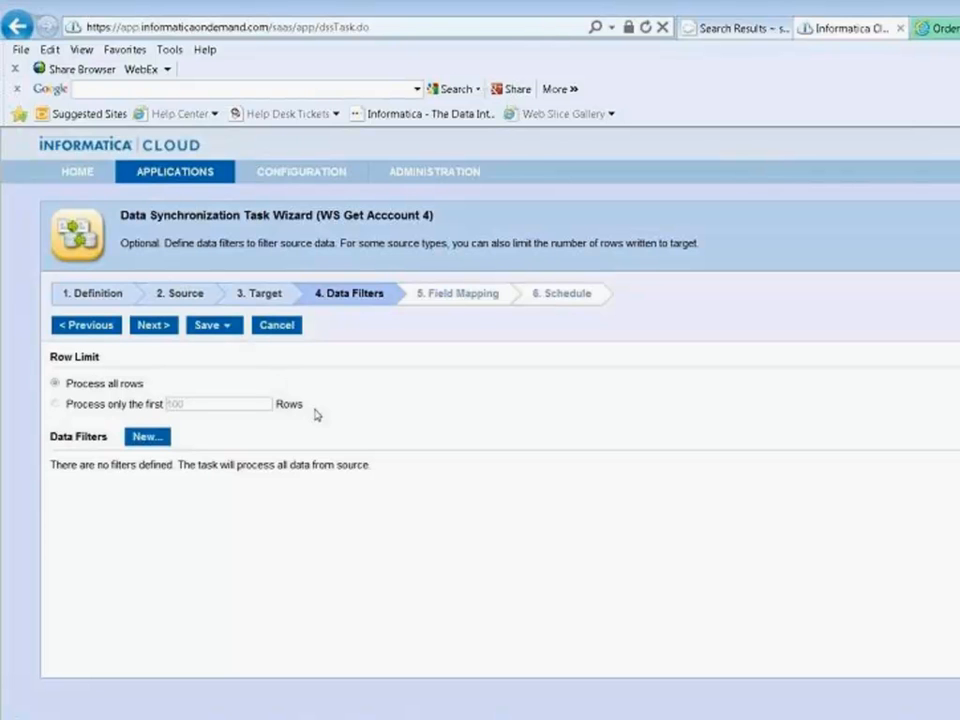
pyautogui.click(454, 300)
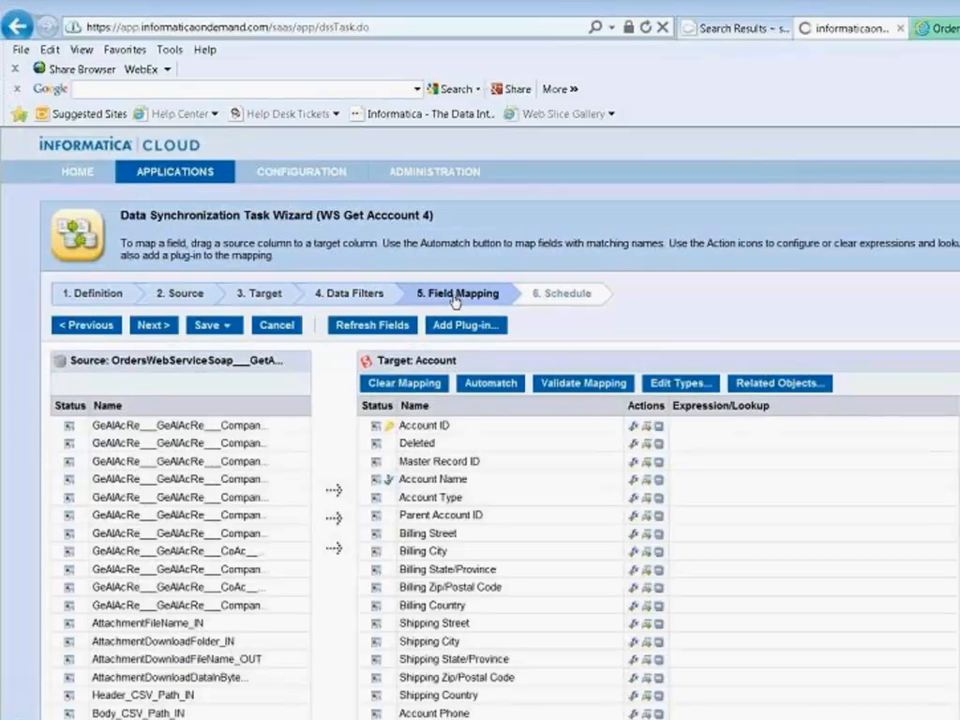
pyautogui.moveTo(69, 428)
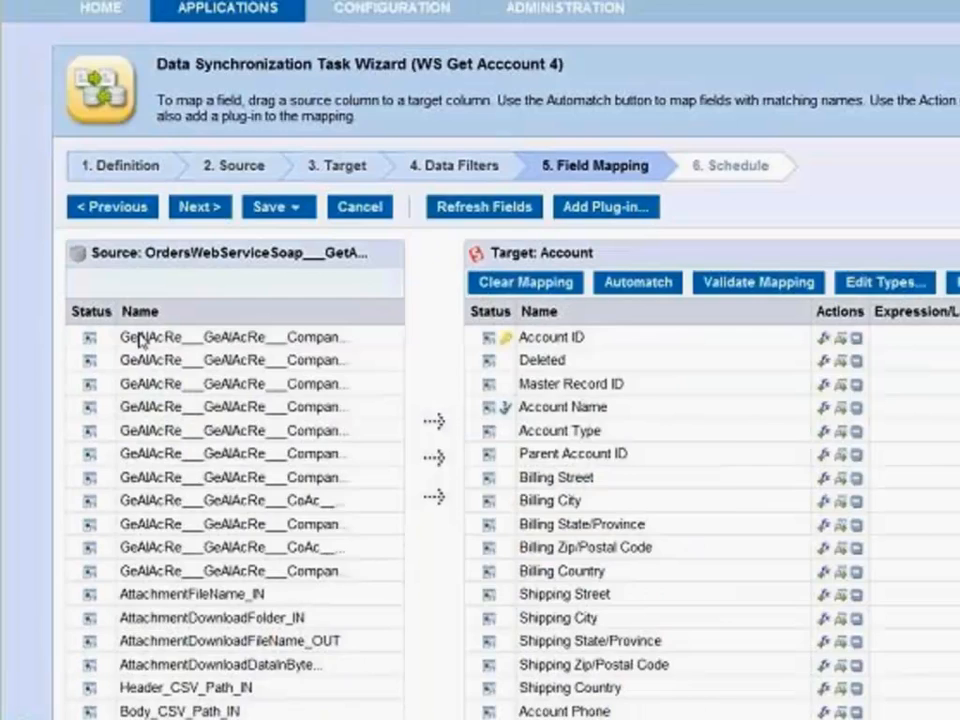
pyautogui.moveTo(194, 191); pyautogui.dragTo(756, 184)
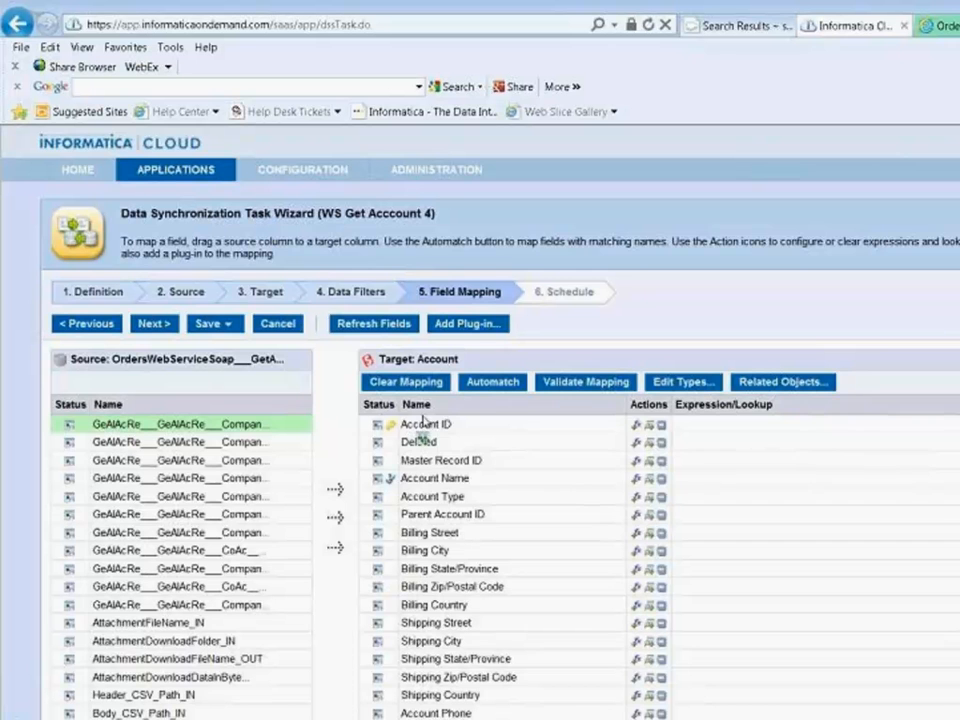
pyautogui.moveTo(424, 424); pyautogui.dragTo(470, 483)
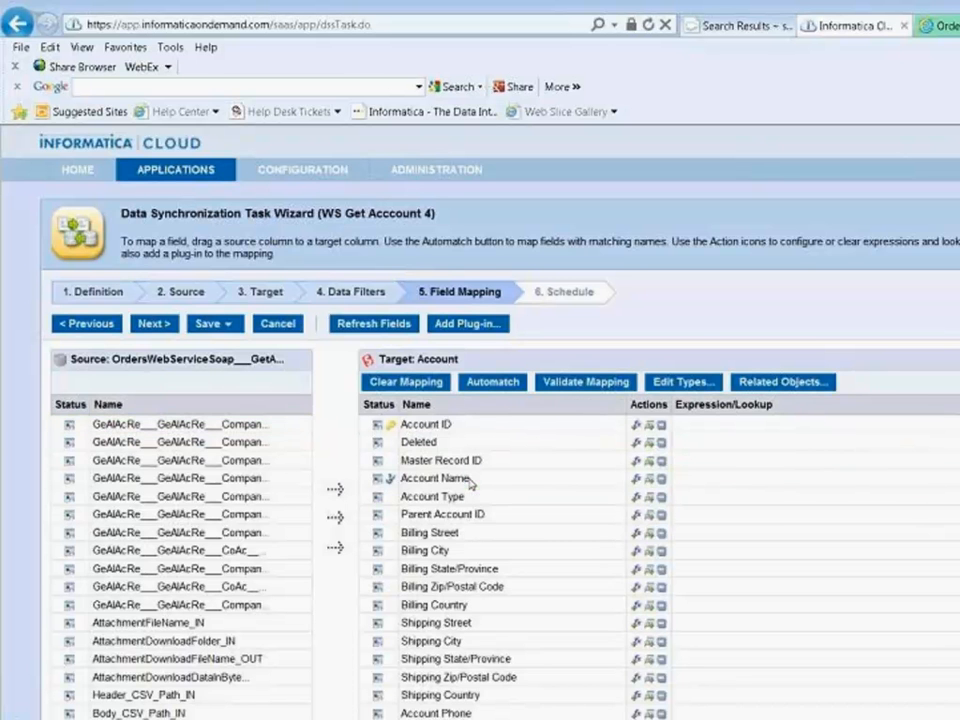
# - Map the source field CompanyAccount___AccountId_OUT to the Account object's External_ID field
pyautogui.moveTo(70, 445)
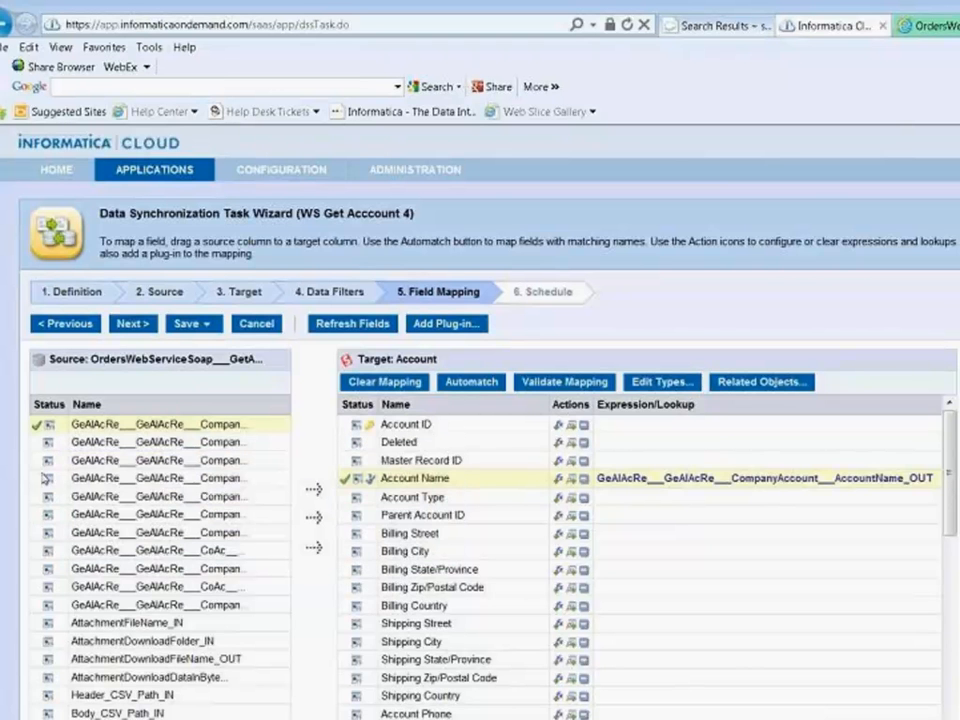
pyautogui.moveTo(953, 440); pyautogui.dragTo(953, 676)
pyautogui.moveTo(112, 446); pyautogui.dragTo(474, 537)
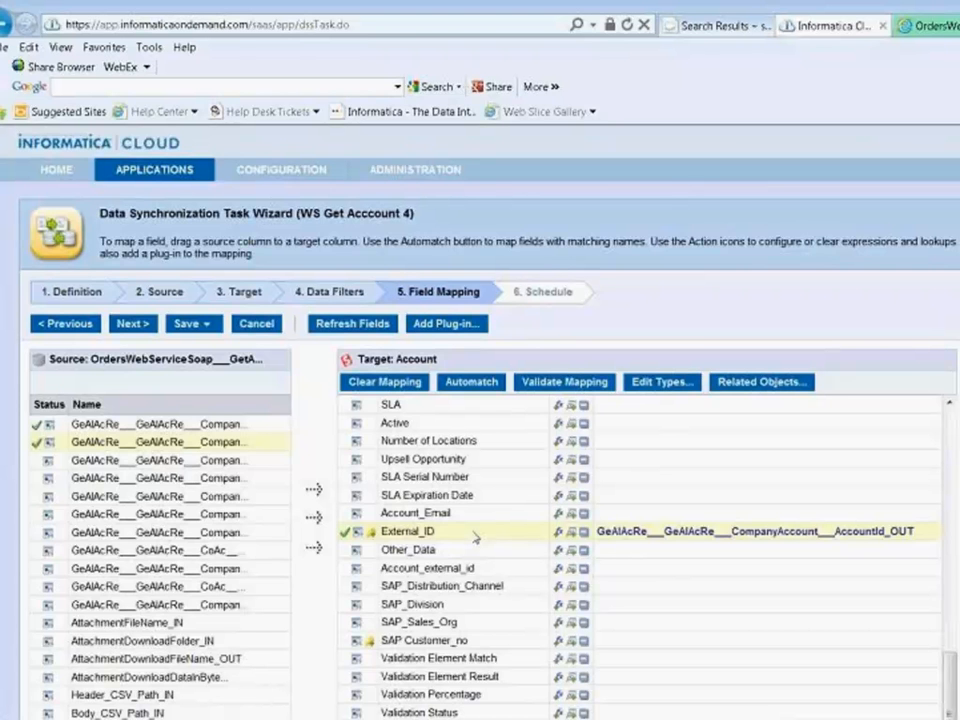
# - Map the source field CompanyAccount___phone_number_OUT to the target field Account Phone
pyautogui.moveTo(48, 466)
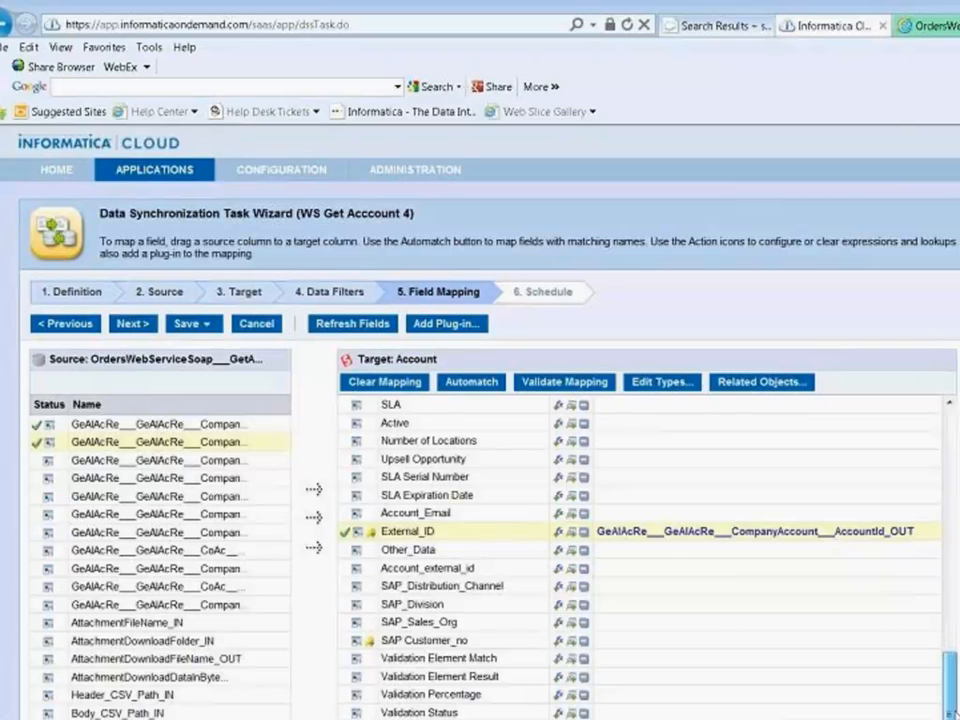
pyautogui.scroll(13, 955, 508)
pyautogui.scroll(1, 955, 508)
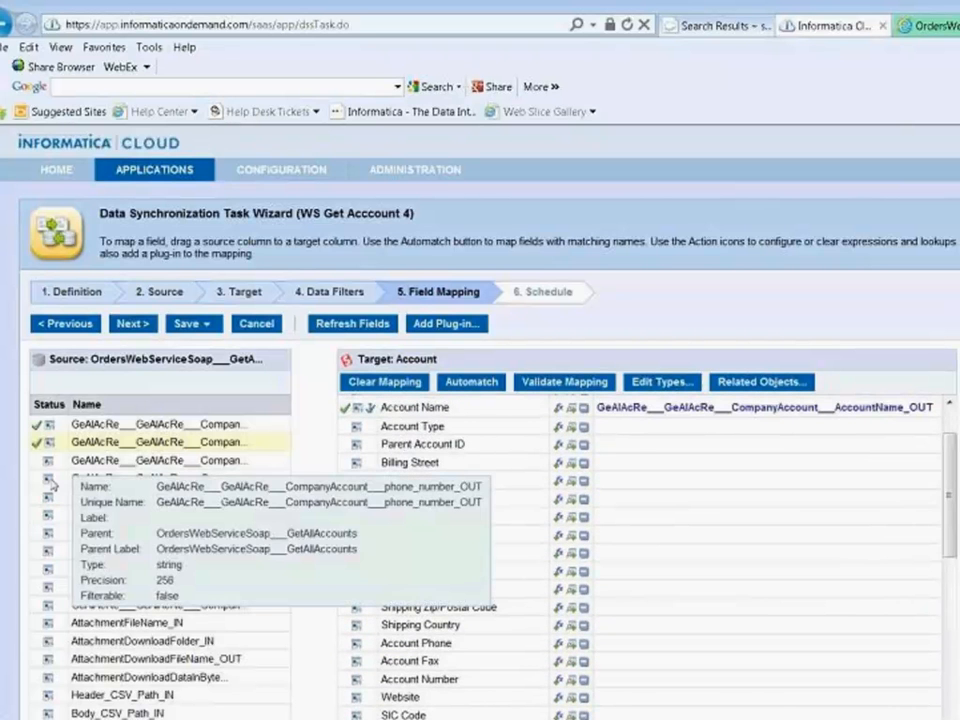
pyautogui.moveTo(50, 484); pyautogui.dragTo(480, 641)
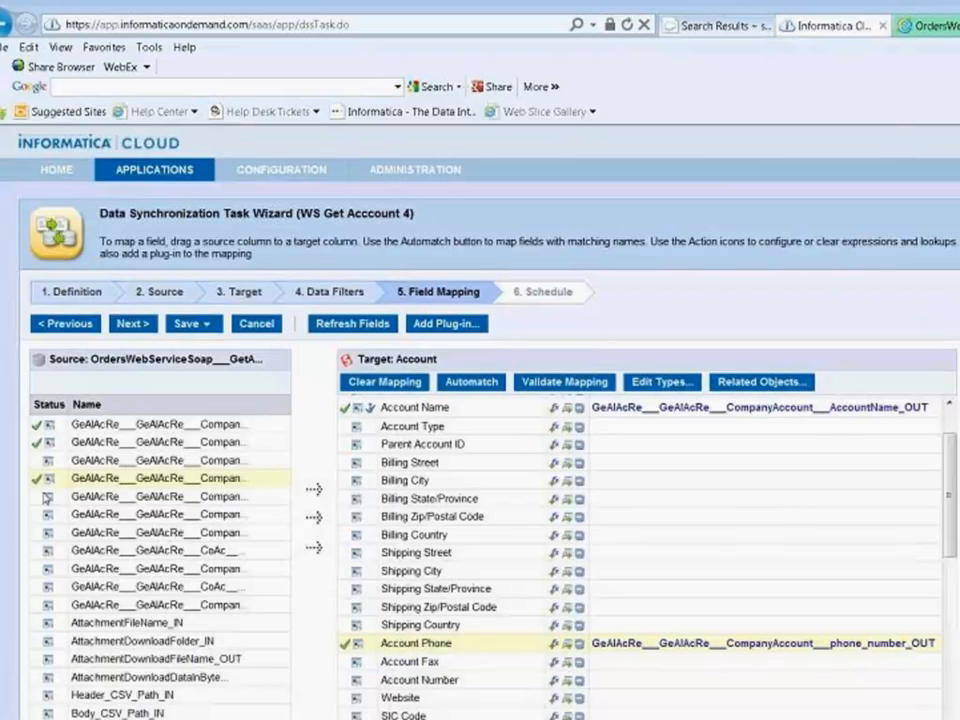
# - Map the source billing street, city, state, postal code and country fields to the matching billing fields of the Account object
pyautogui.moveTo(48, 500)
pyautogui.moveTo(77, 500); pyautogui.dragTo(430, 463)
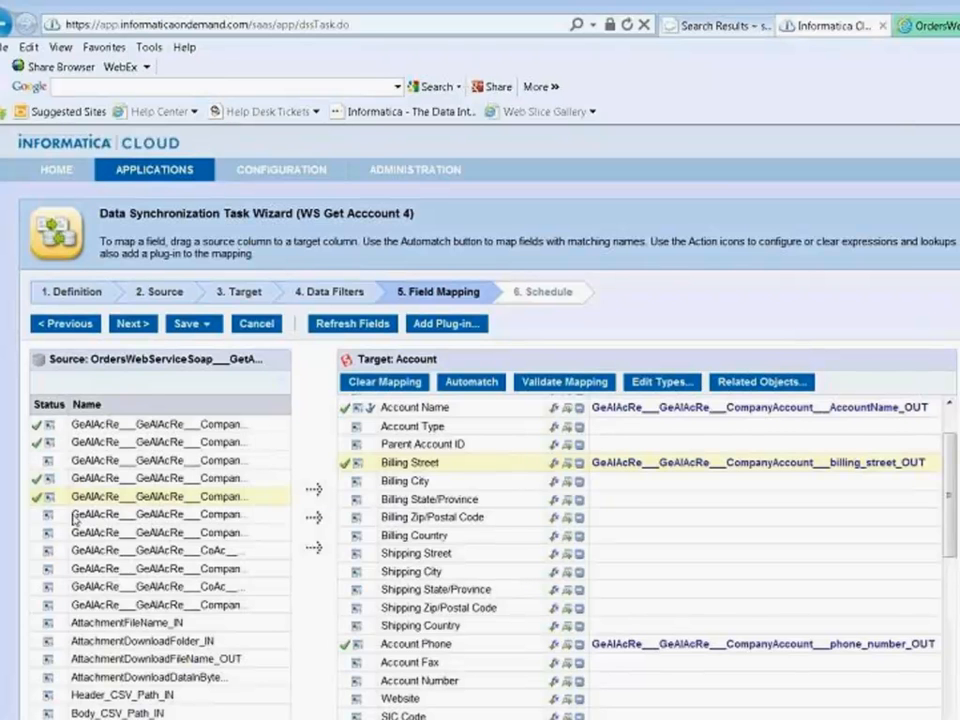
pyautogui.moveTo(75, 515); pyautogui.dragTo(452, 484)
pyautogui.moveTo(74, 533); pyautogui.dragTo(445, 500)
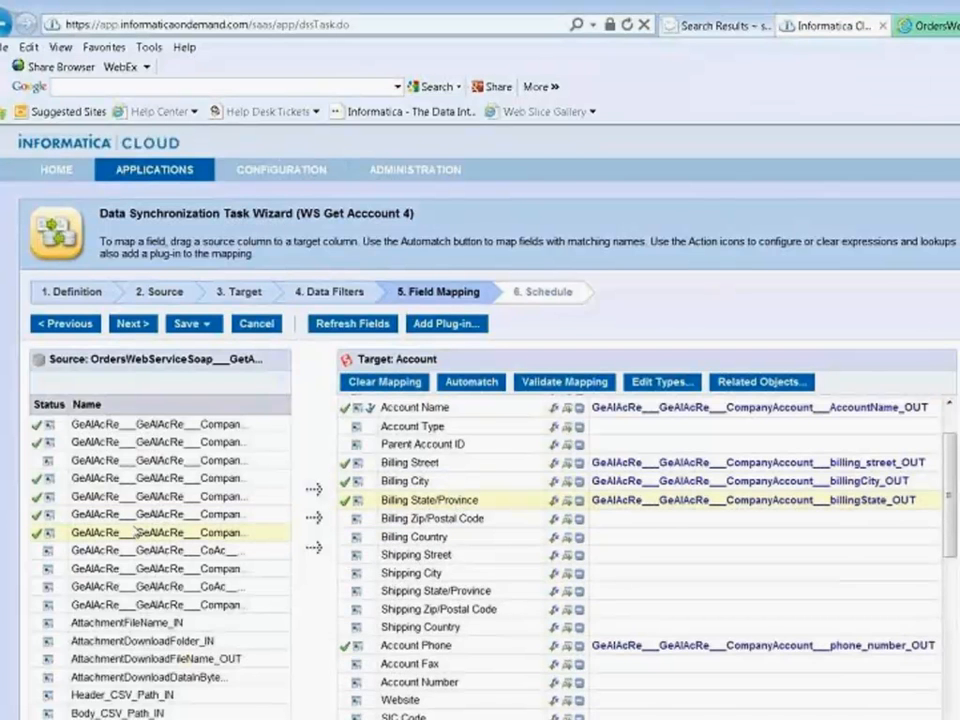
pyautogui.moveTo(50, 556)
pyautogui.moveTo(55, 551); pyautogui.dragTo(458, 518)
pyautogui.moveTo(48, 569)
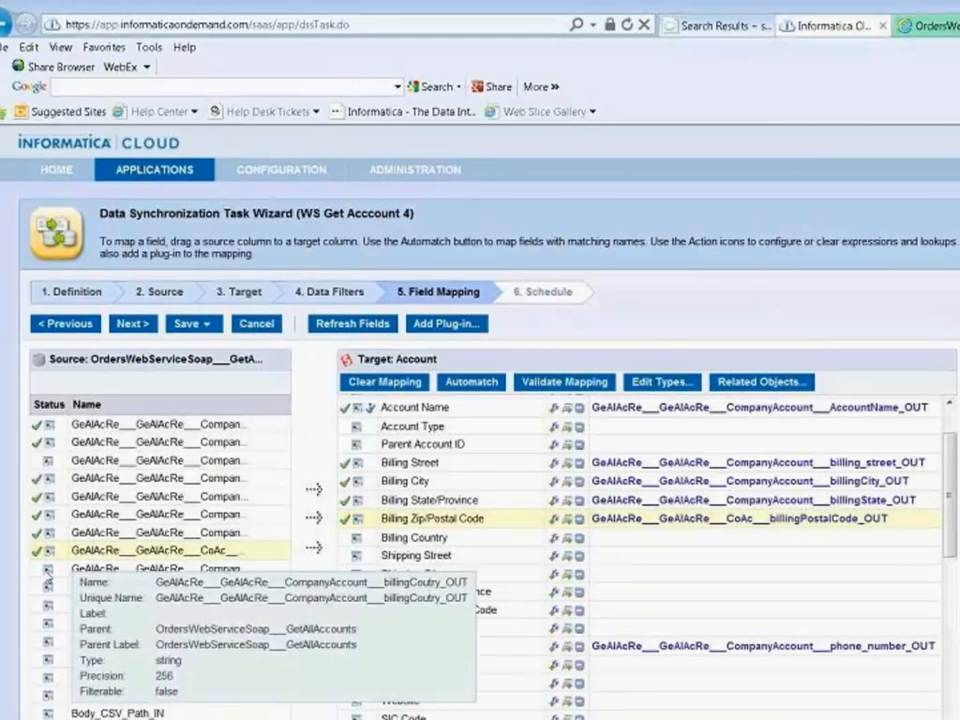
pyautogui.moveTo(205, 578); pyautogui.dragTo(380, 538)
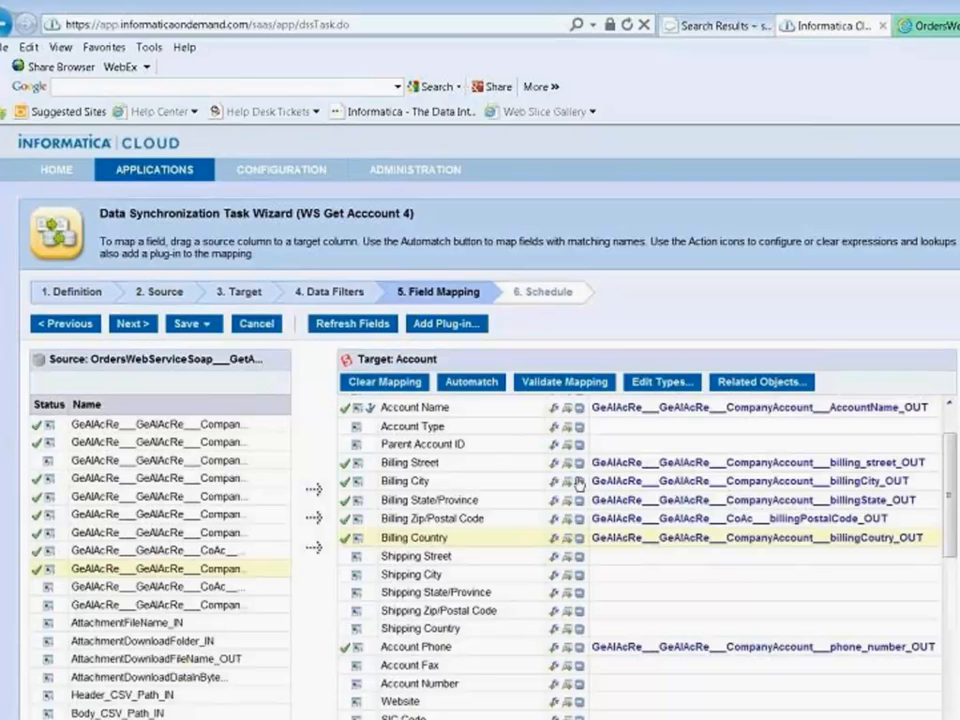
# - Review the mapped Account fields, and save and run the synchronization task
pyautogui.moveTo(954, 450); pyautogui.dragTo(955, 426)
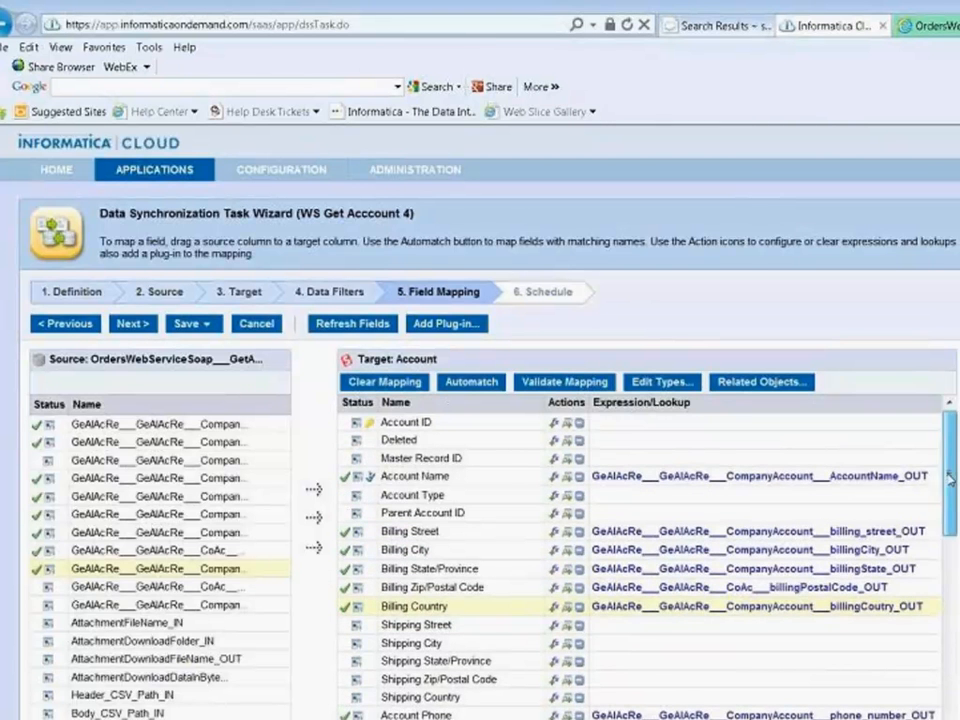
pyautogui.moveTo(950, 478); pyautogui.dragTo(945, 640)
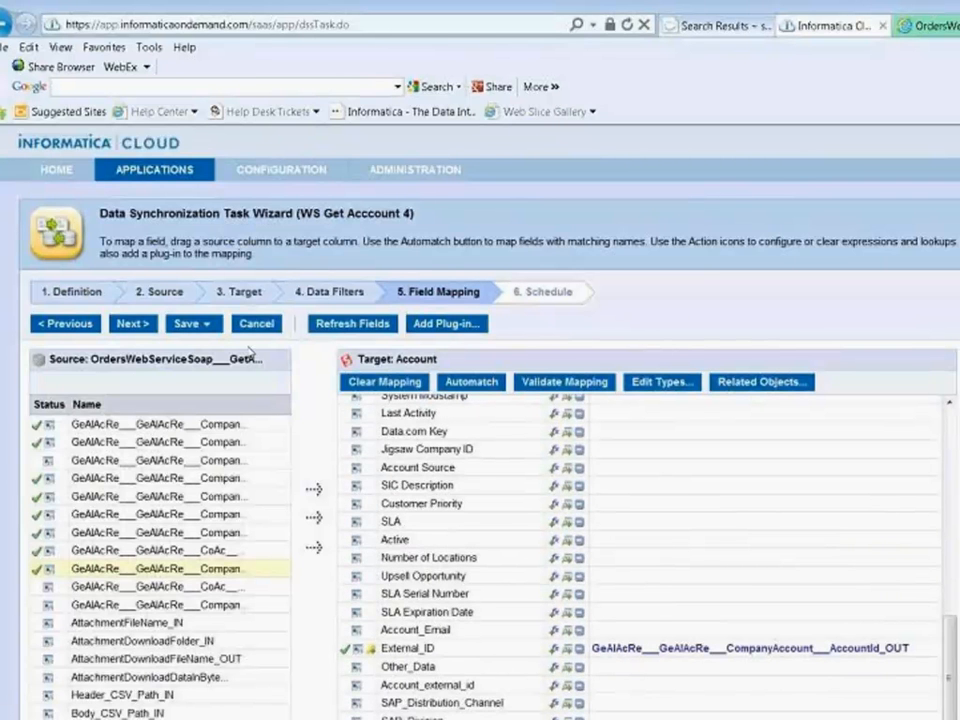
pyautogui.click(195, 323)
pyautogui.click(205, 390)
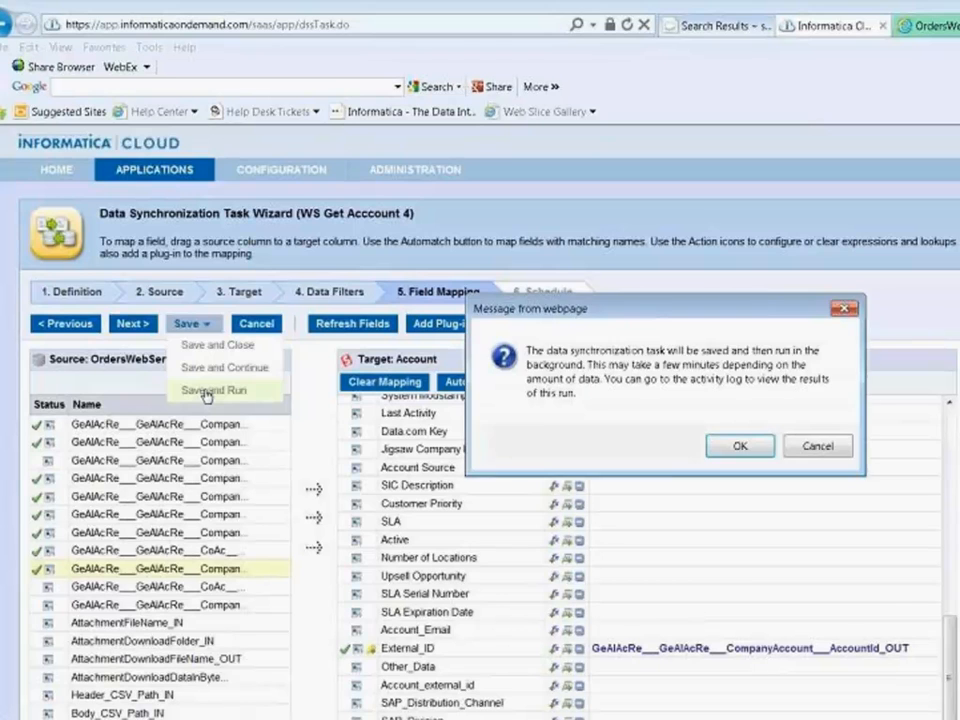
pyautogui.click(740, 446)
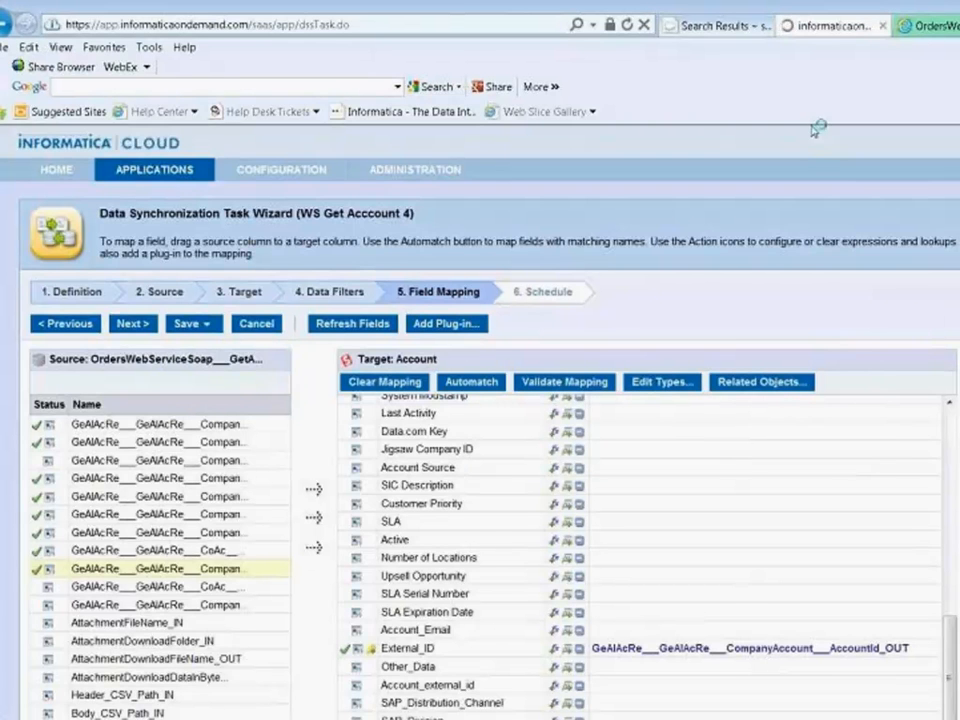
# - Switch to the OrdersWebService page and invoke its GetAllAccounts operation to view the source accounts
pyautogui.click(928, 27)
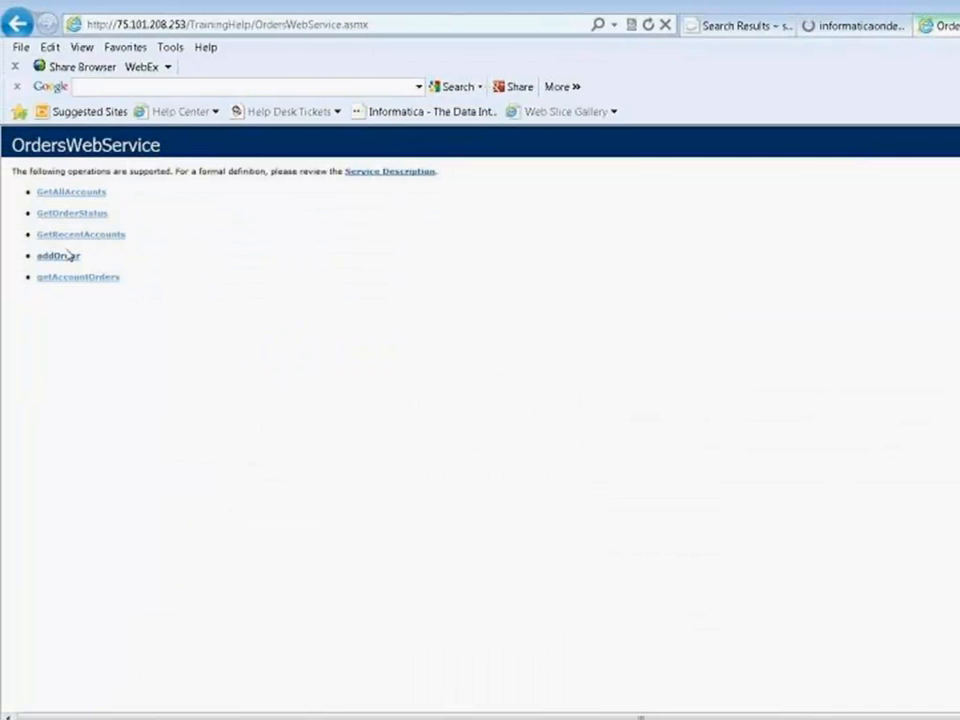
pyautogui.click(79, 193)
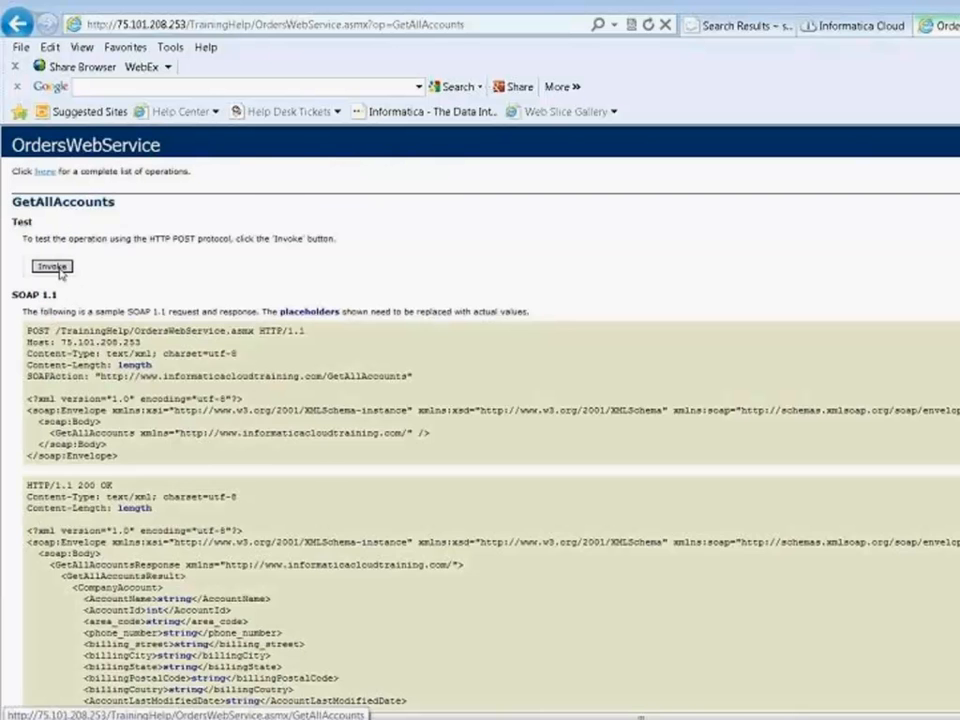
pyautogui.click(48, 266)
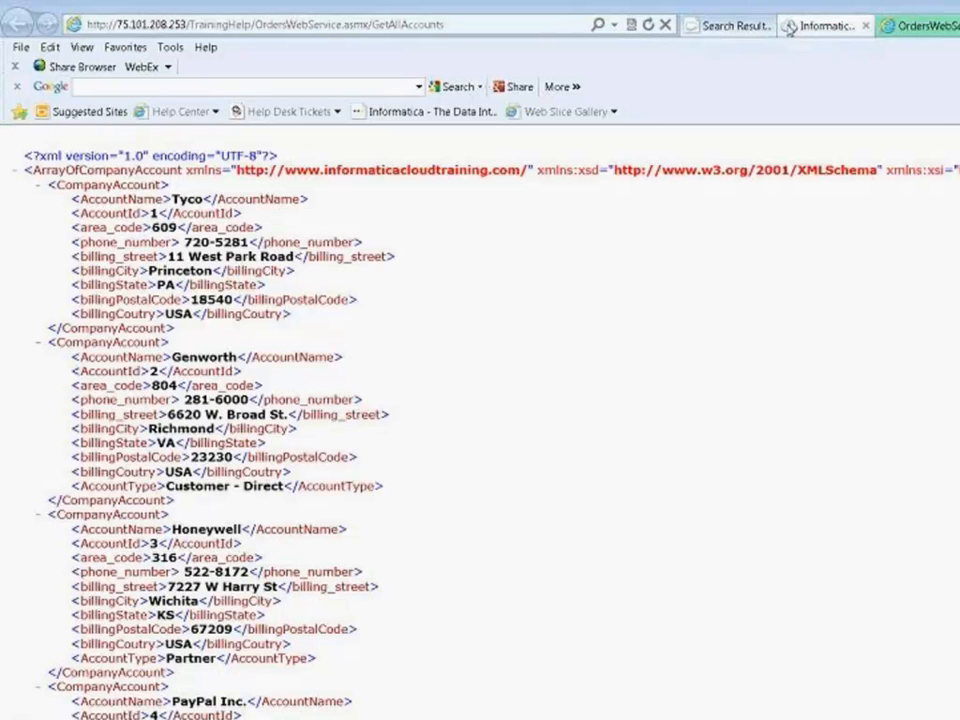
# - Switch to Salesforce and search the accounts for "tyco"
pyautogui.click(741, 30)
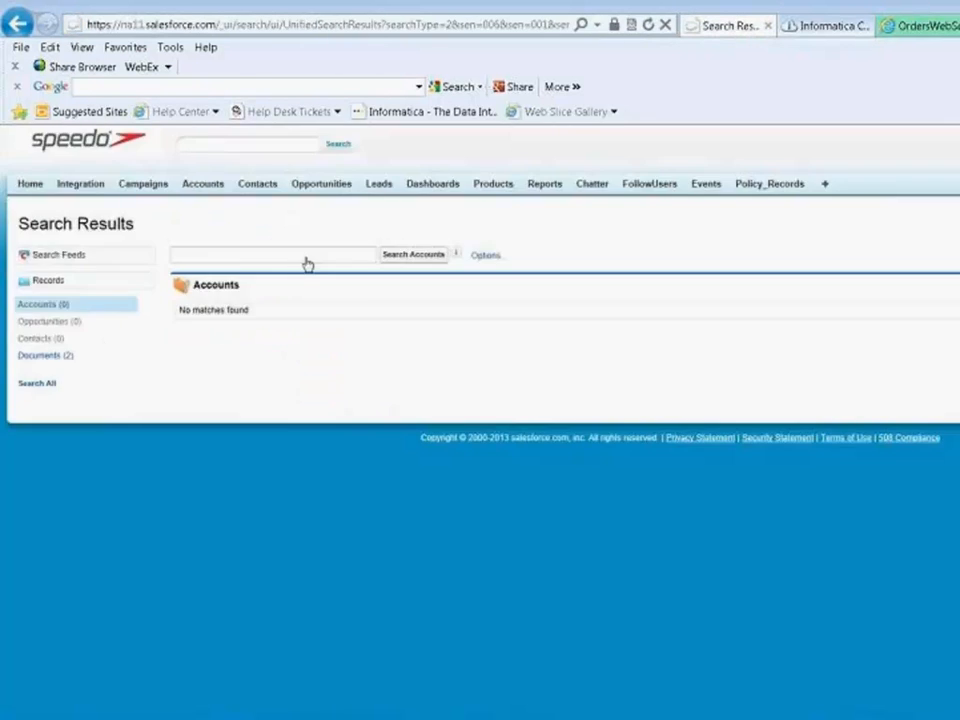
pyautogui.write('ty')
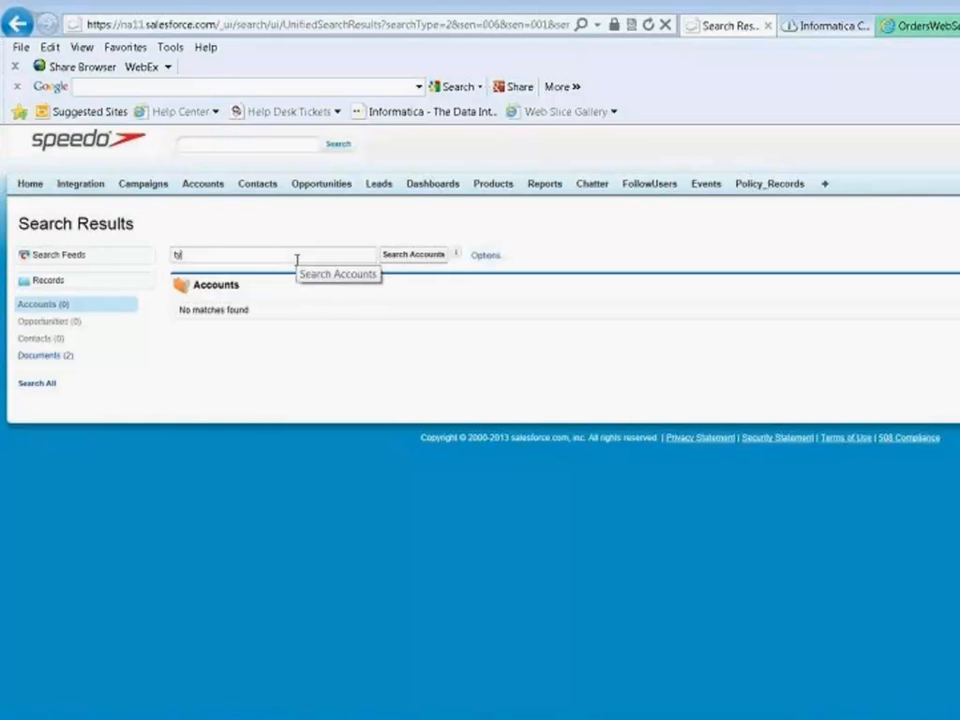
pyautogui.write('co')
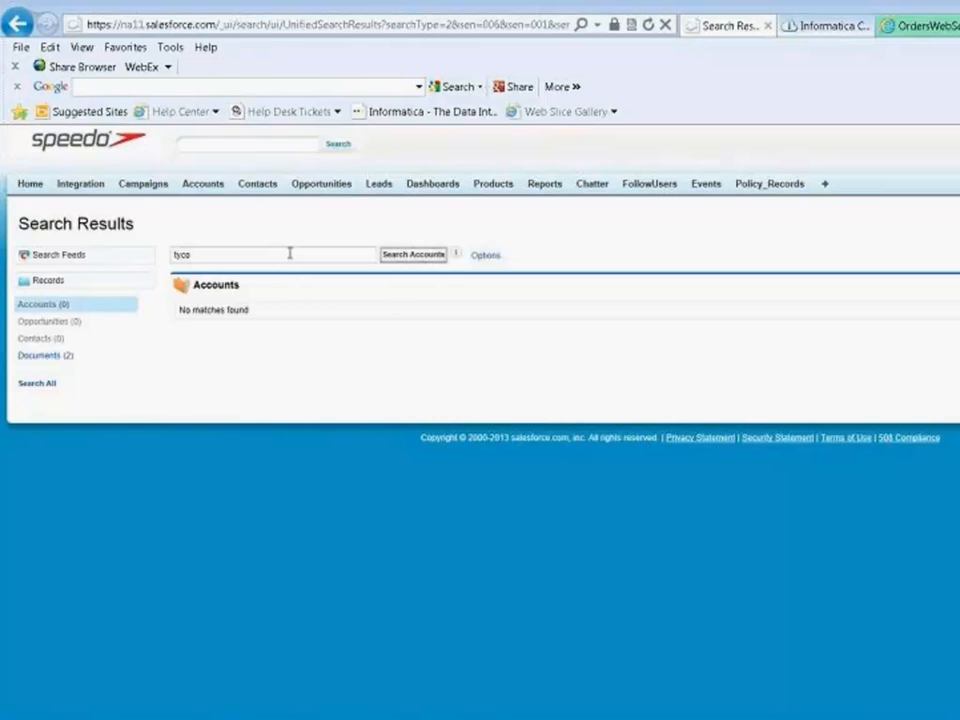
# - Check the task's run in the Informatica Cloud activity log, and repeat the "tyco" account search in Salesforce
pyautogui.click(814, 27)
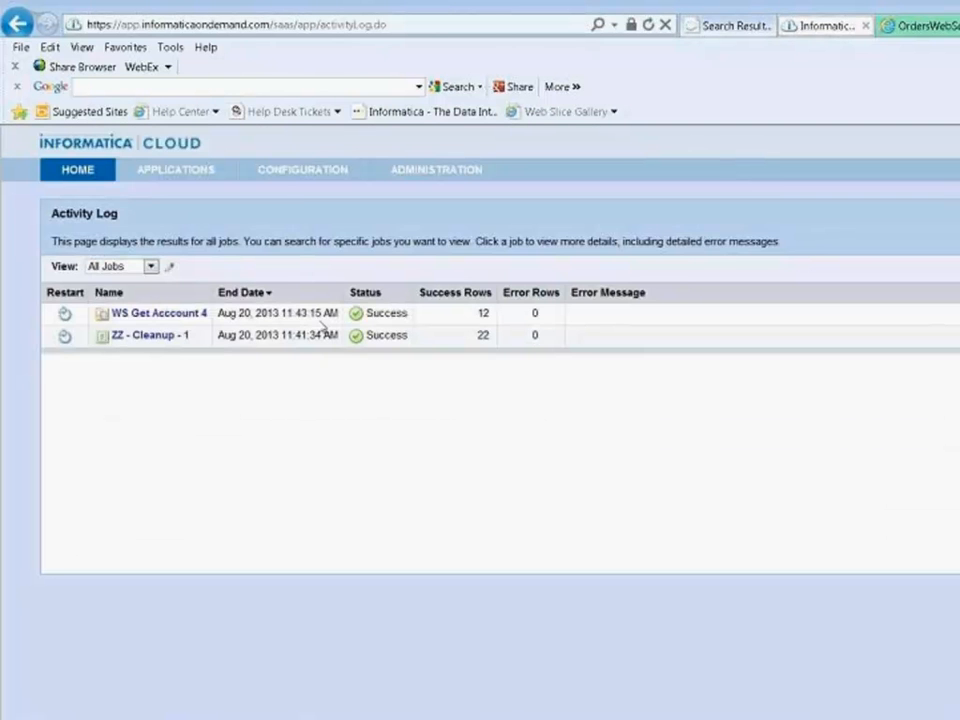
pyautogui.click(730, 26)
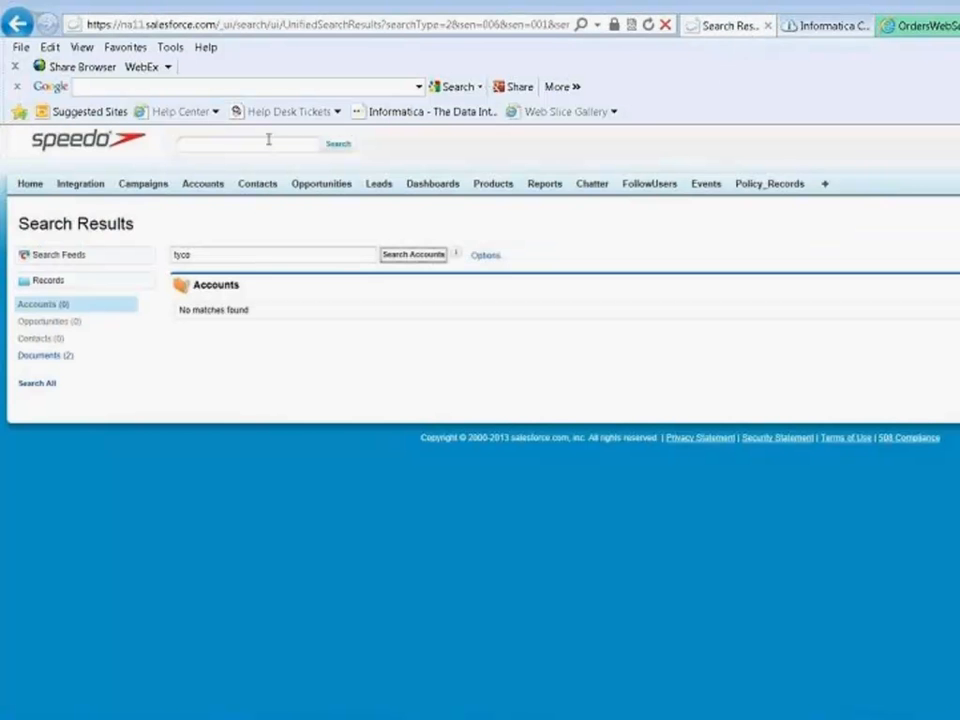
pyautogui.click(424, 255)
# - Display the All Accounts list view in Salesforce to examine the loaded accounts
pyautogui.click(202, 185)
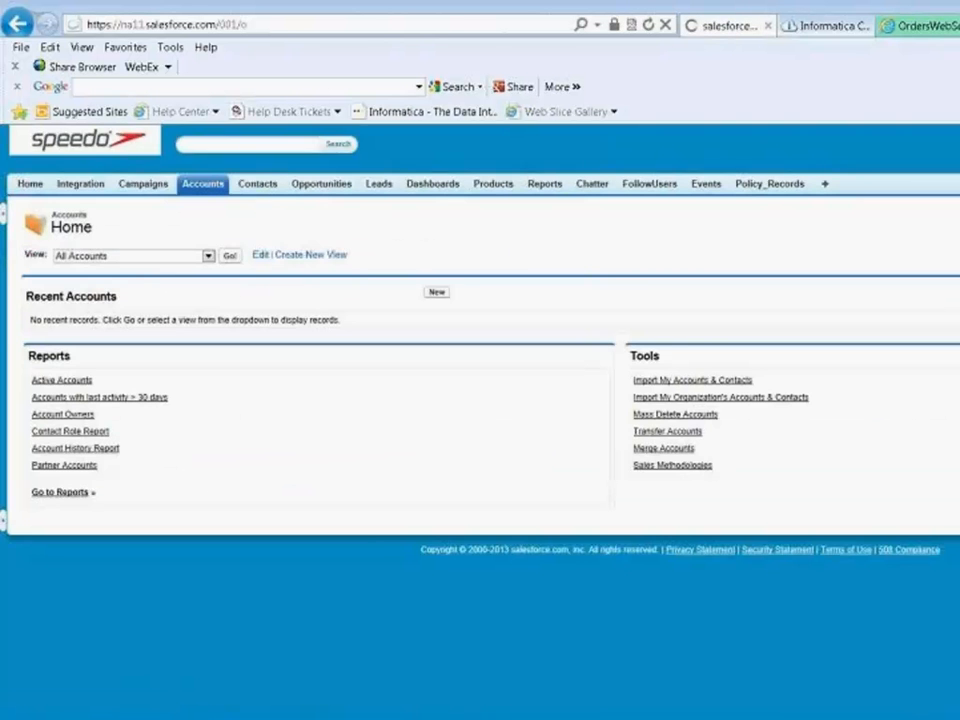
pyautogui.click(229, 255)
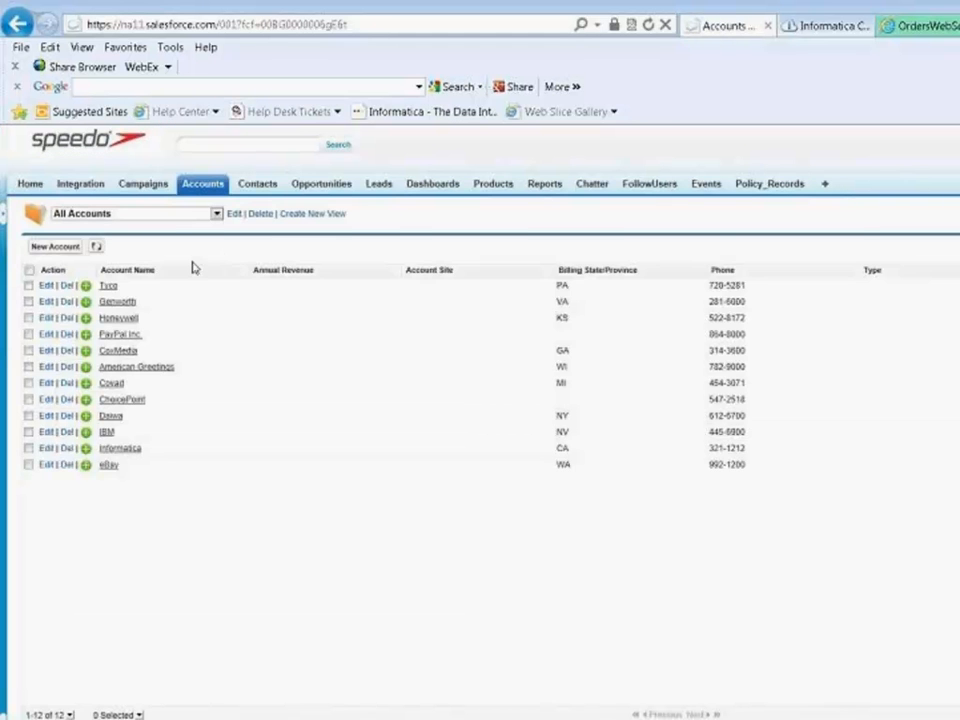
# - Open the Tyco account record in Salesforce to examine the loaded field values
pyautogui.click(108, 287)
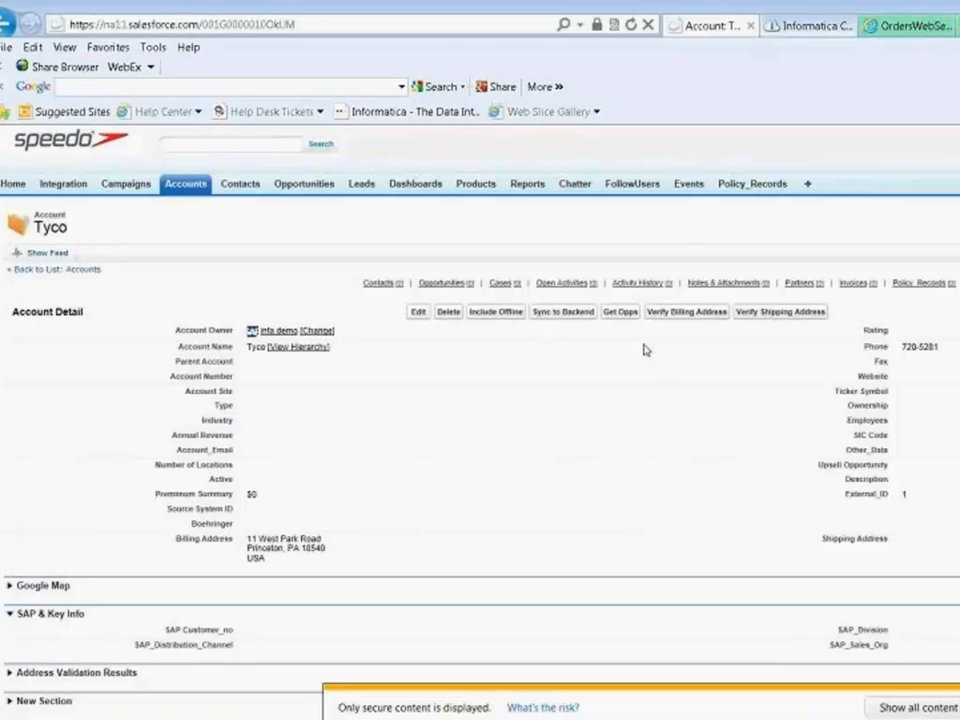
# - Switch to Informatica Cloud, open the "ws get recent accounts" data synchronization task for editing, and check its available source objects
pyautogui.click(806, 27)
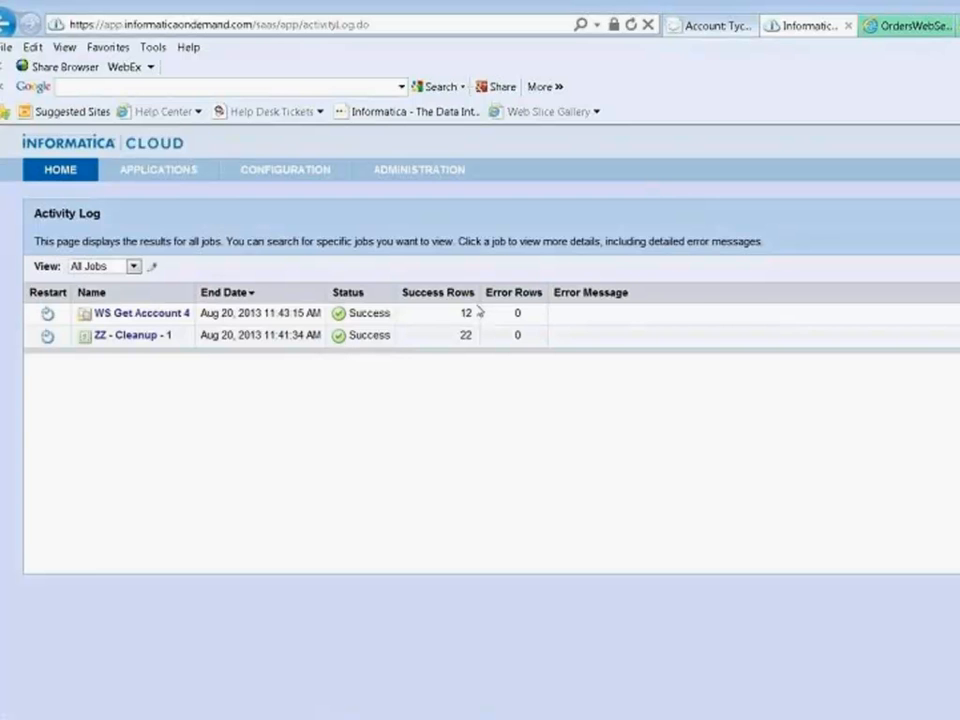
pyautogui.moveTo(156, 167)
pyautogui.click(141, 200)
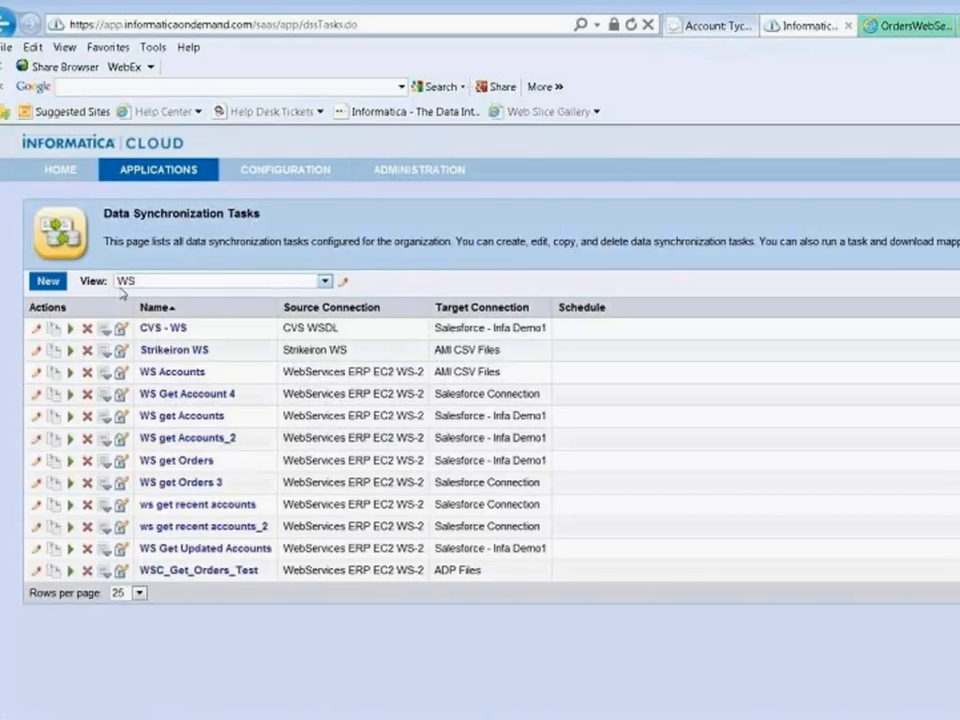
pyautogui.click(36, 505)
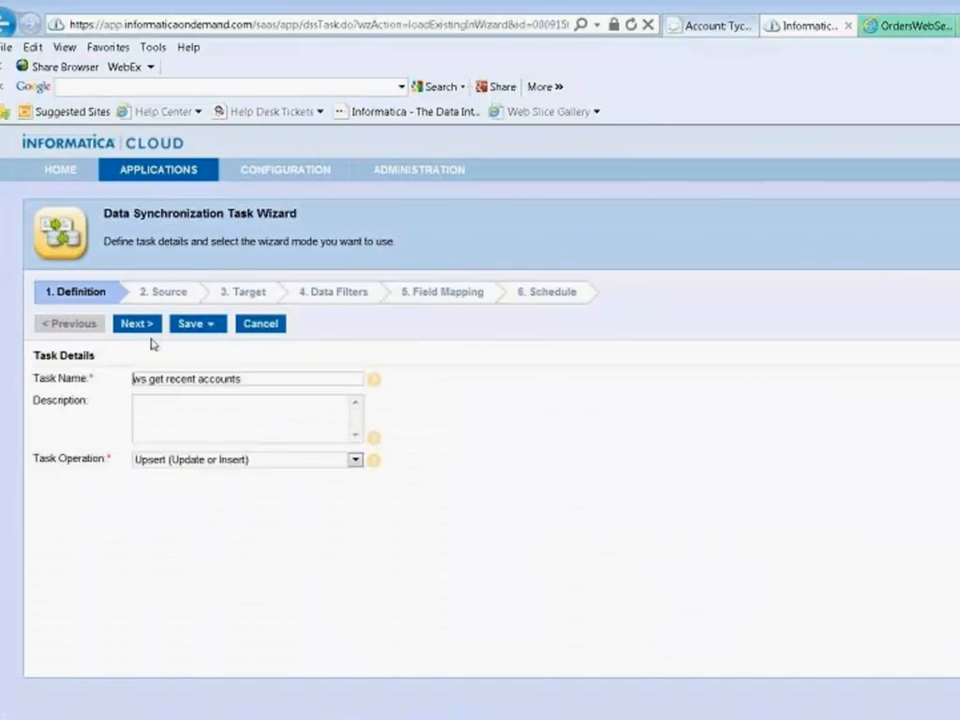
pyautogui.click(177, 289)
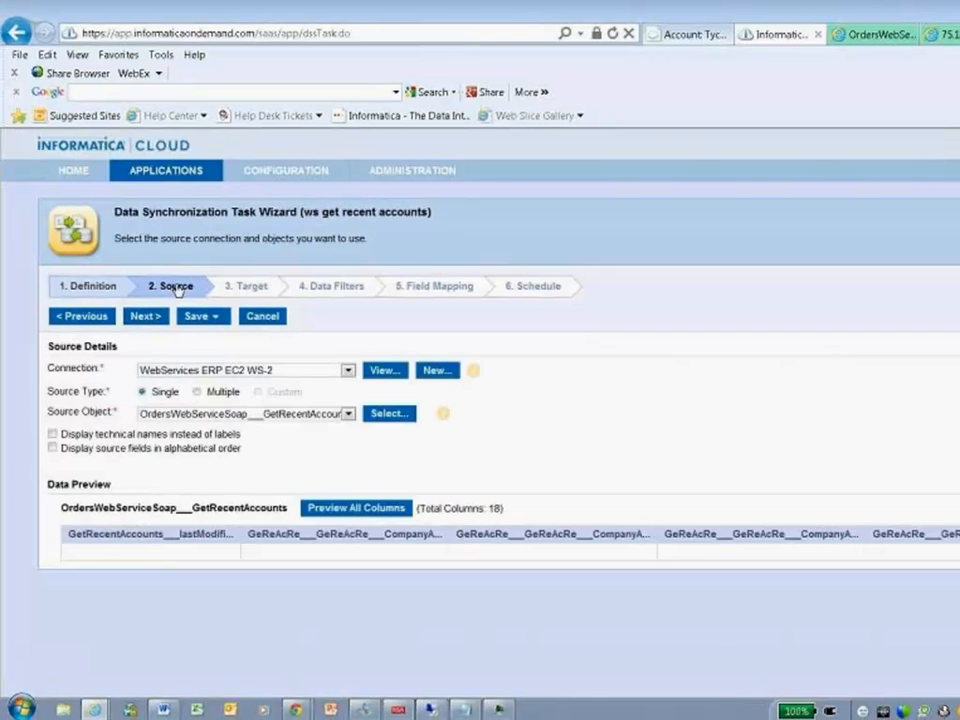
pyautogui.click(348, 413)
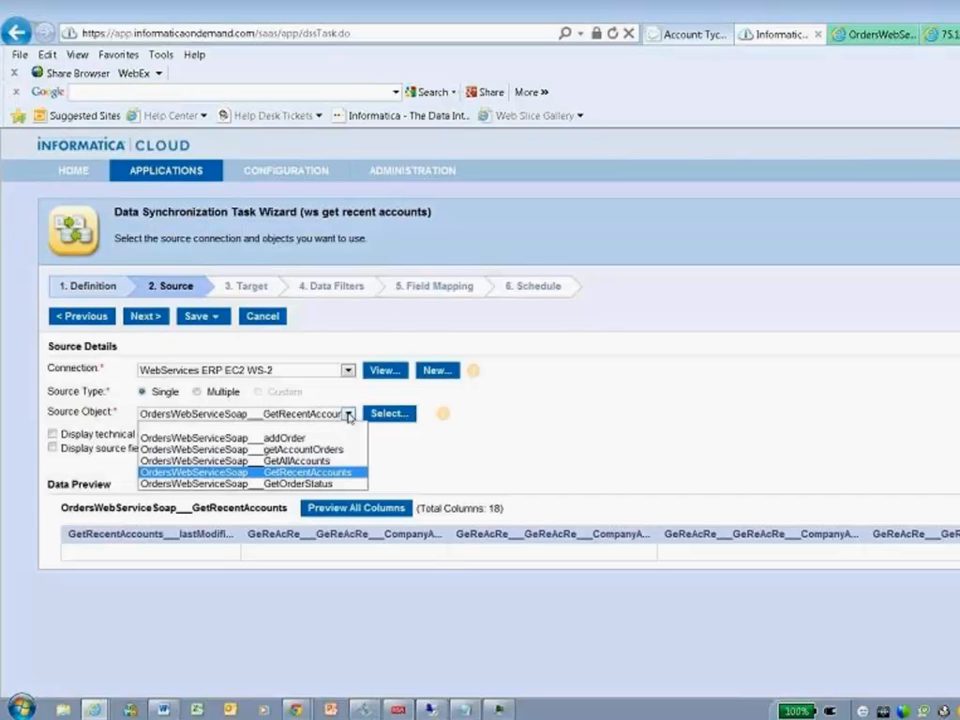
# - Start a new data filter on OrdersWebServiceSoap___GetRecentAccounts by the field GetRecentAccounts___lastModifiedDate_IN
pyautogui.click(337, 290)
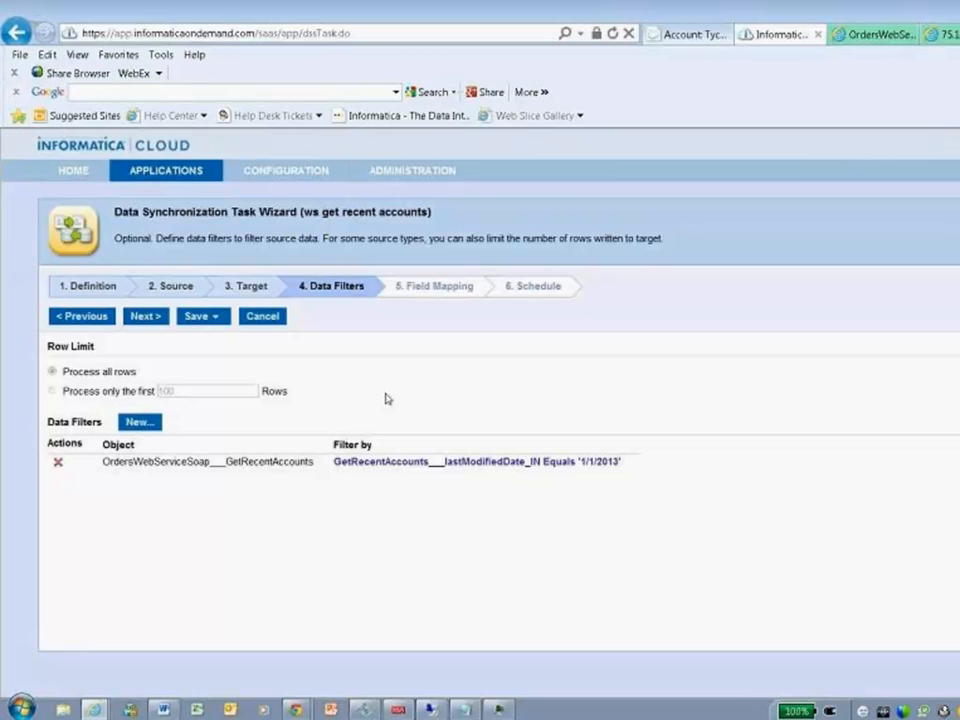
pyautogui.click(140, 423)
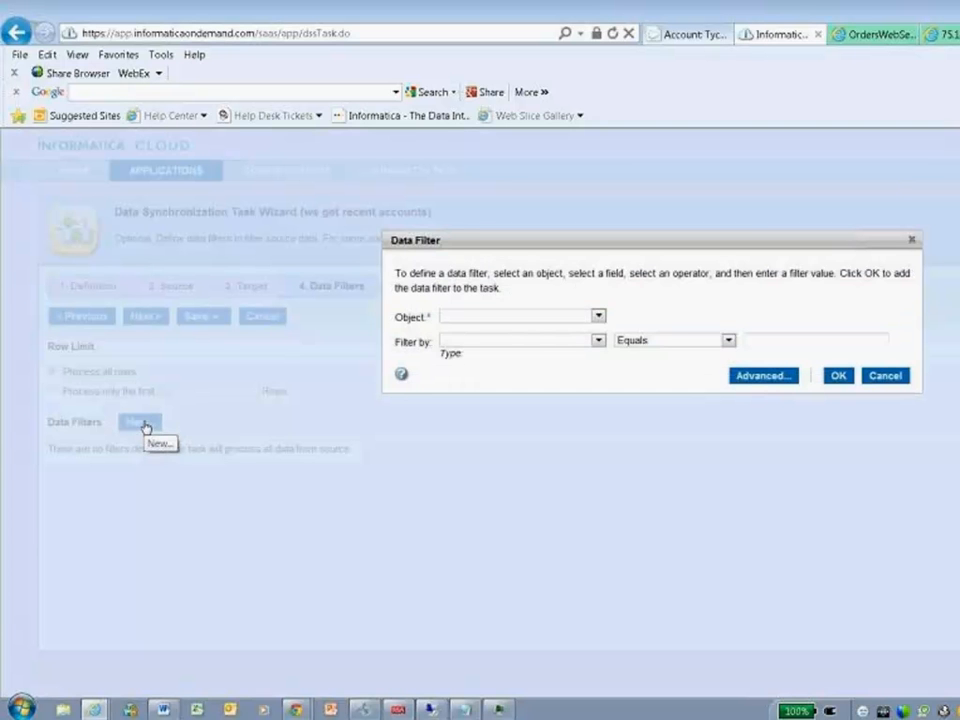
pyautogui.click(592, 317)
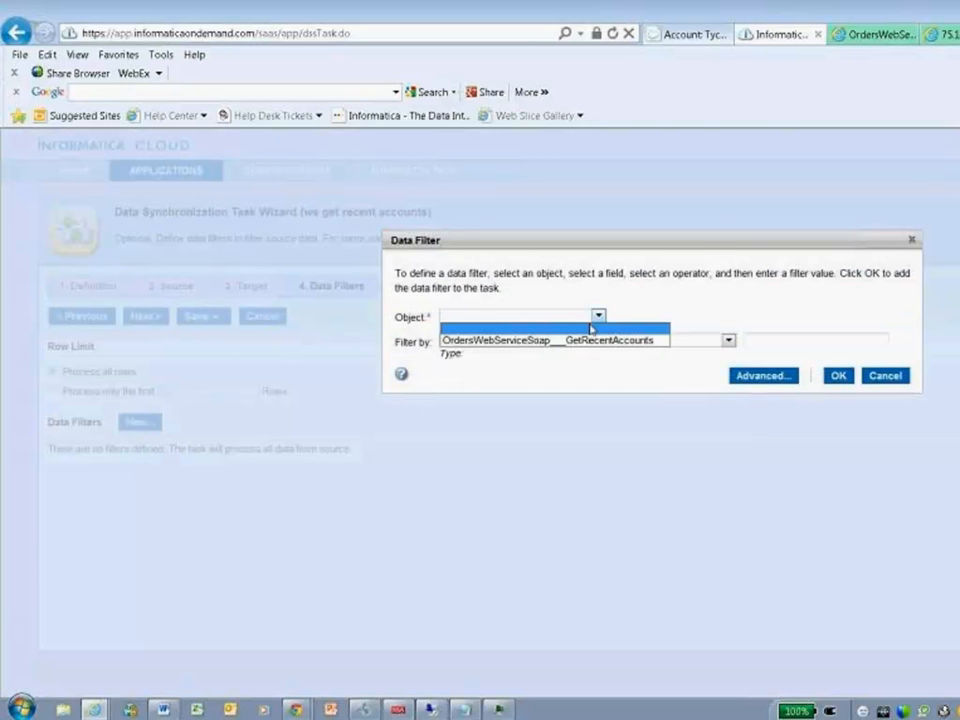
pyautogui.click(592, 340)
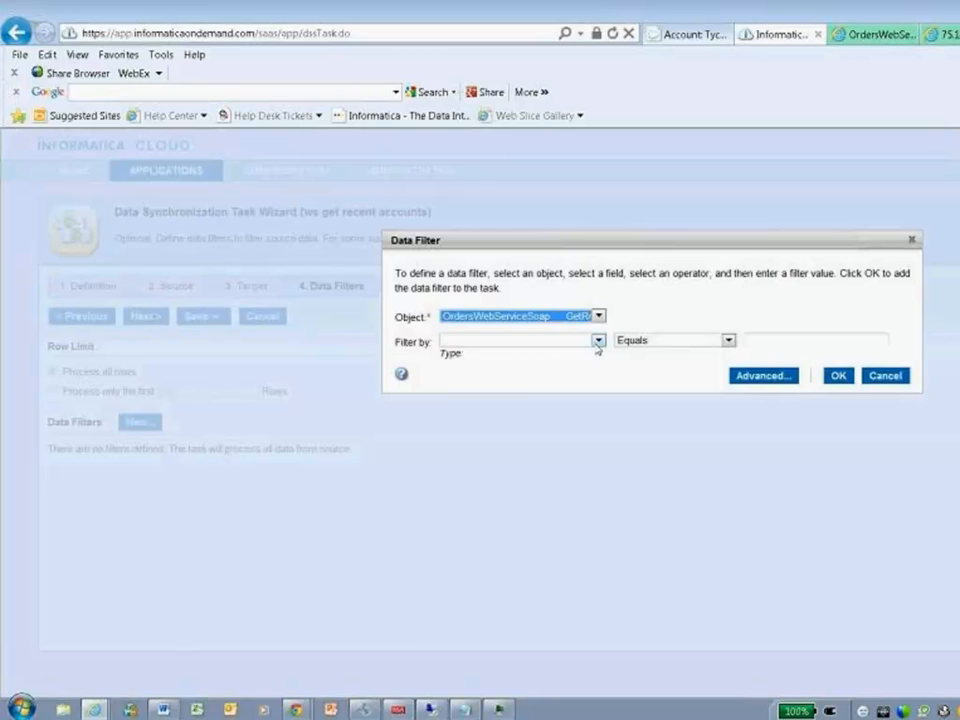
pyautogui.click(598, 341)
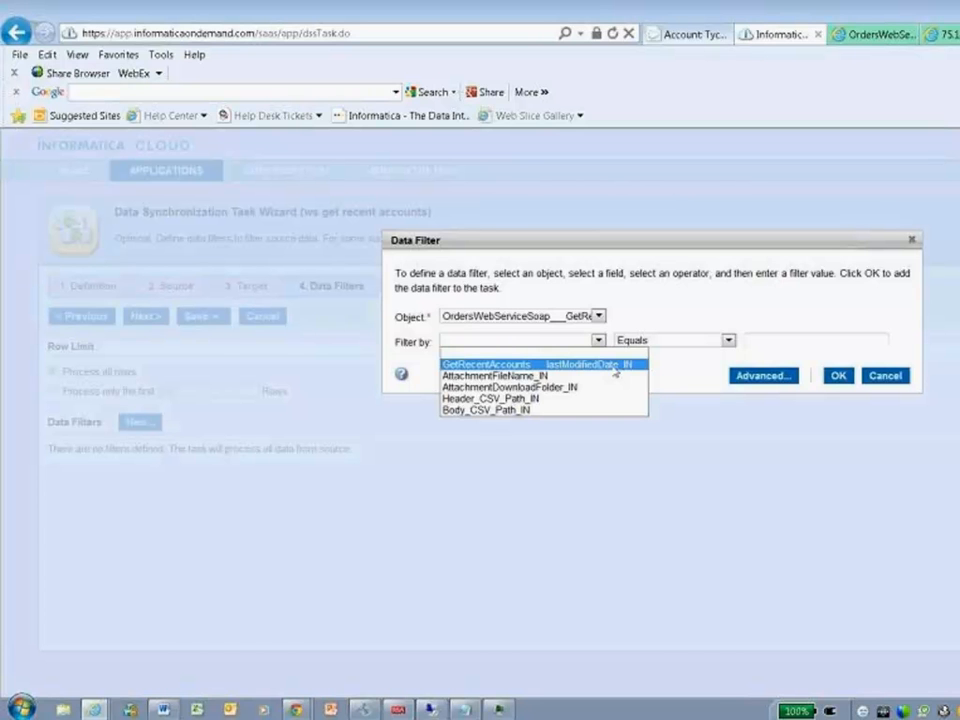
pyautogui.click(614, 366)
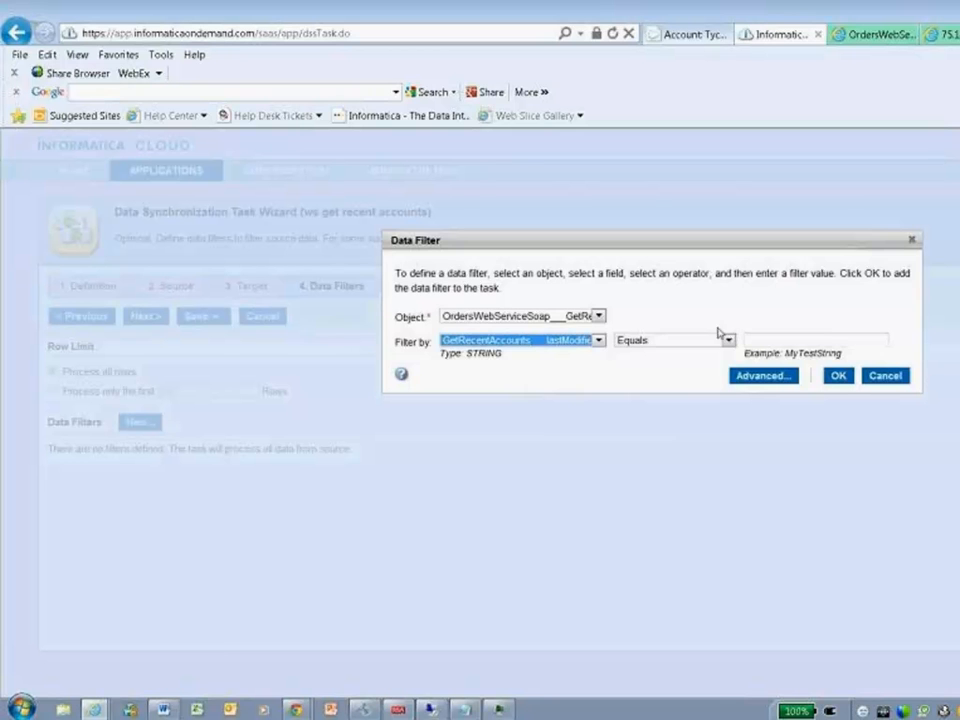
# - Set the filter condition to Less Than or Equals 1/1/2013 and add the filter to the task
pyautogui.click(720, 338)
pyautogui.click(672, 388)
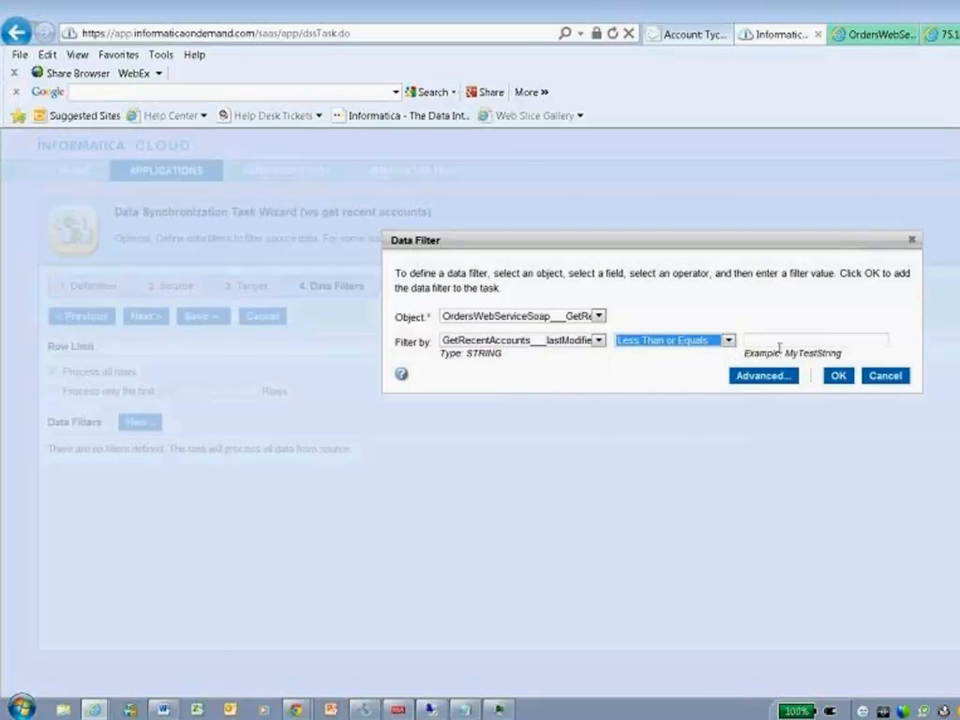
pyautogui.click(793, 340)
pyautogui.write('1')
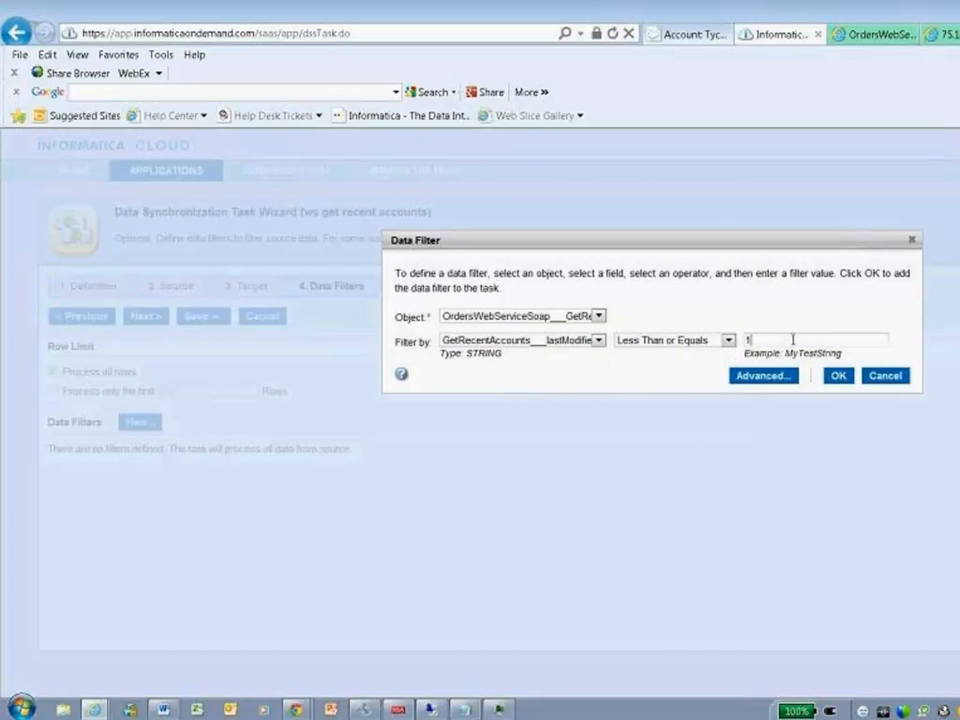
pyautogui.write('/1/2013')
pyautogui.click(838, 376)
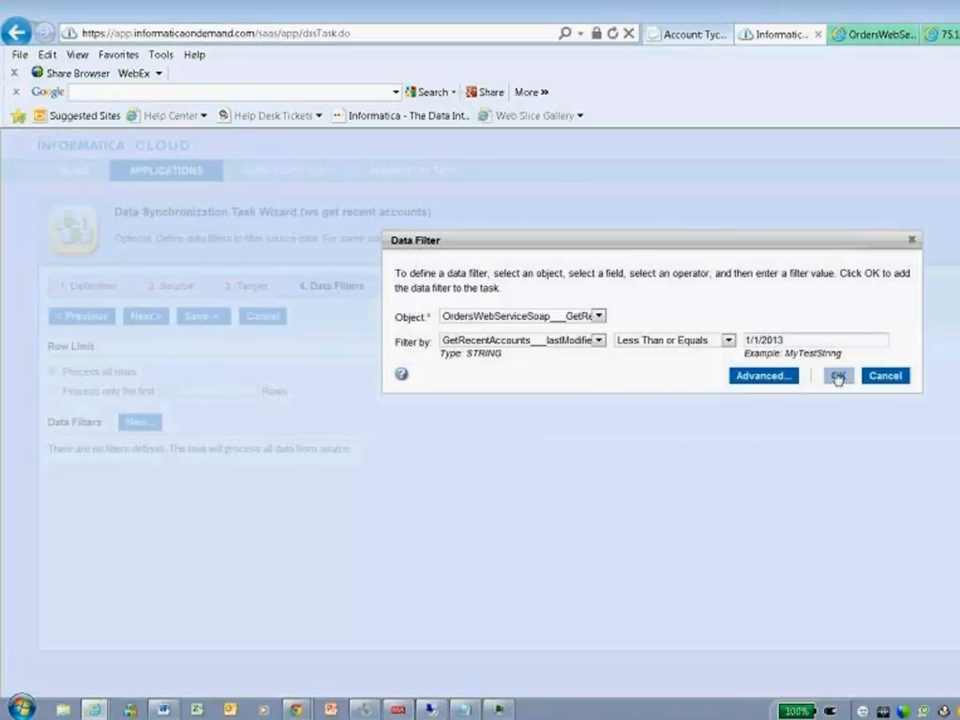
pyautogui.click(838, 376)
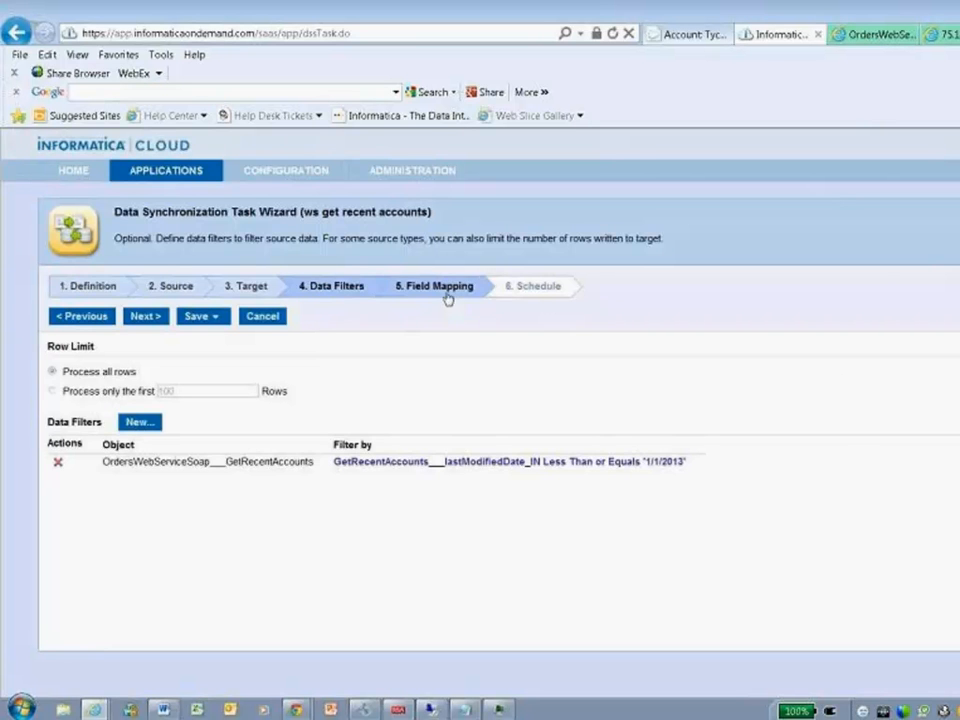
# - Save and run the "ws get recent accounts" task
pyautogui.click(203, 316)
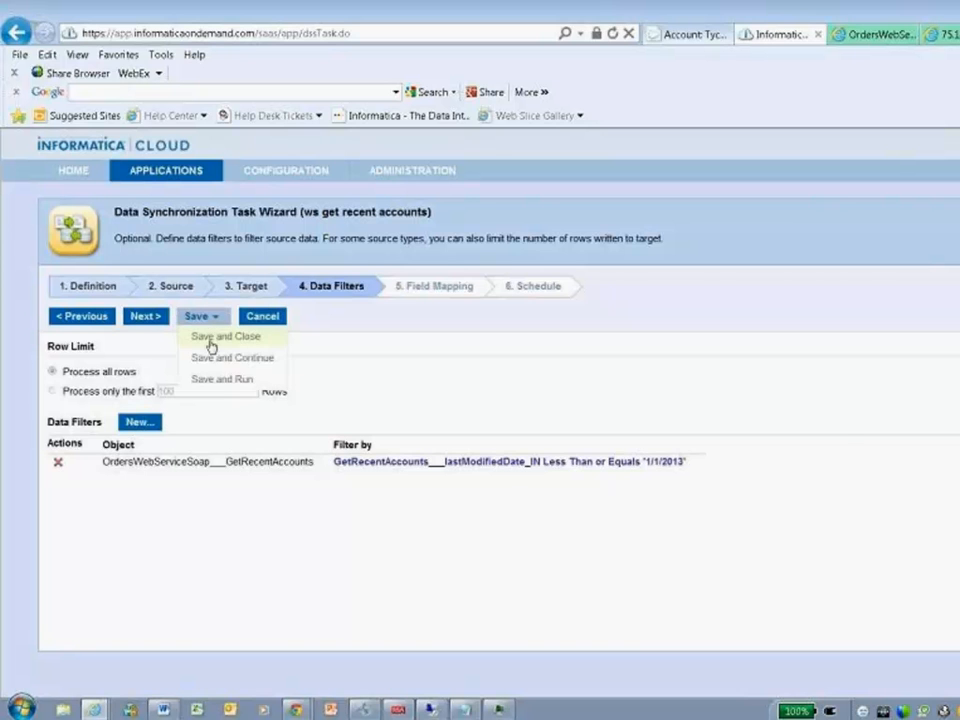
pyautogui.click(226, 380)
pyautogui.click(719, 434)
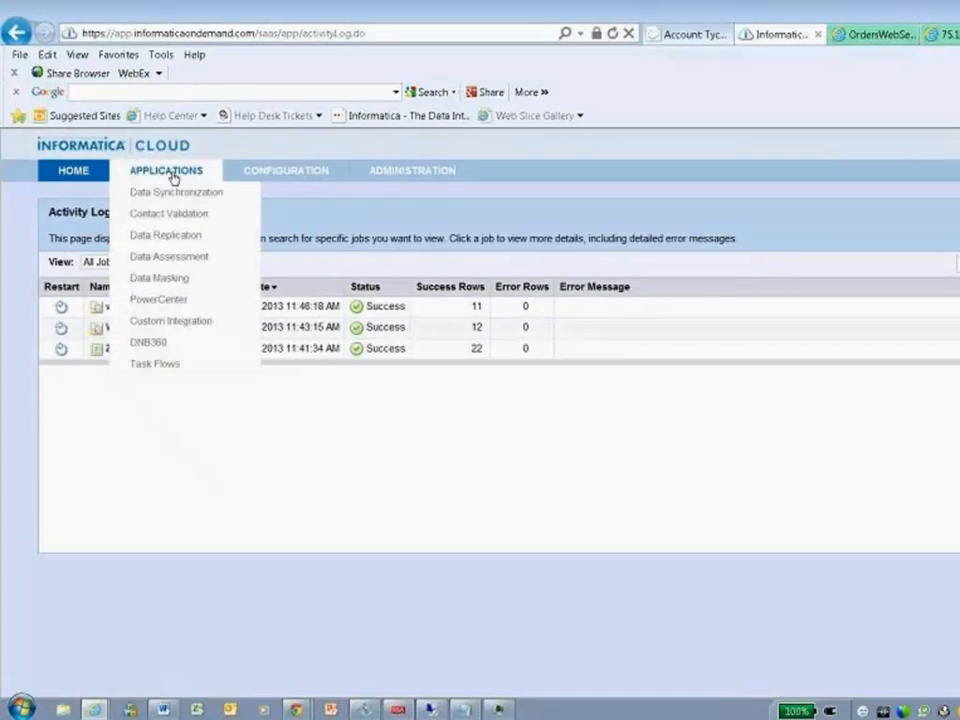
# - Open the "ws get recent accounts_2" task and examine the Header and Body CSV paths of its source connection
pyautogui.click(180, 196)
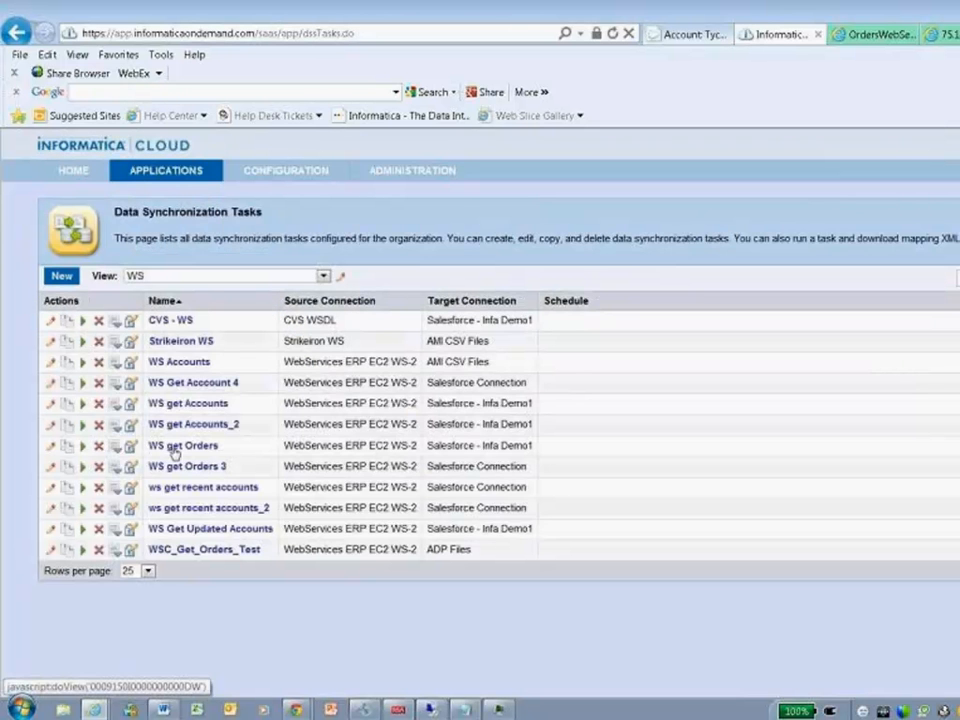
pyautogui.click(51, 509)
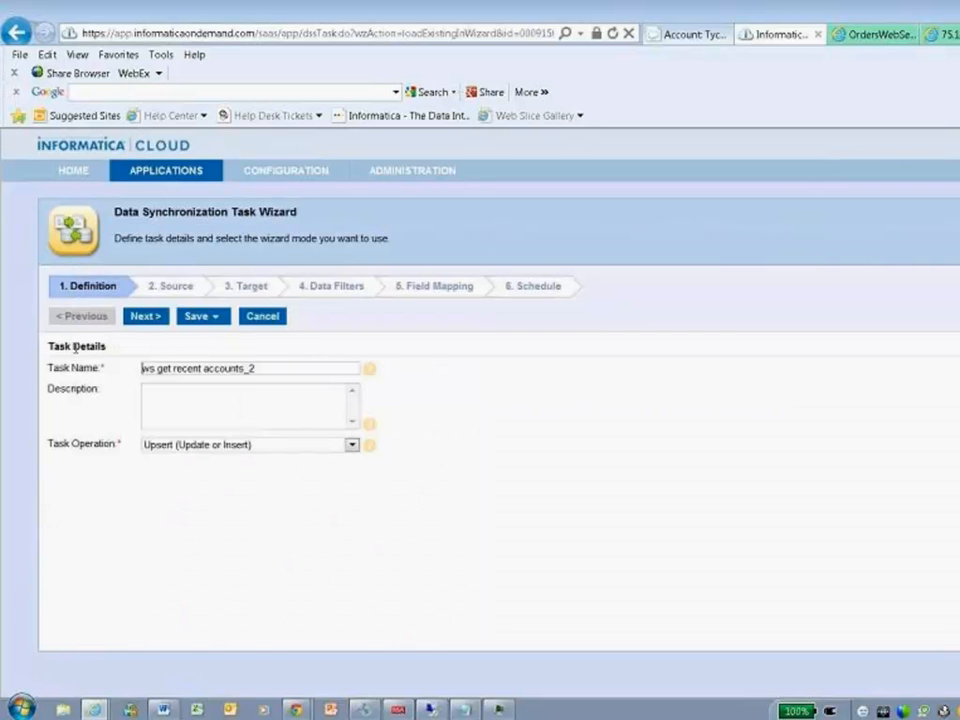
pyautogui.click(170, 288)
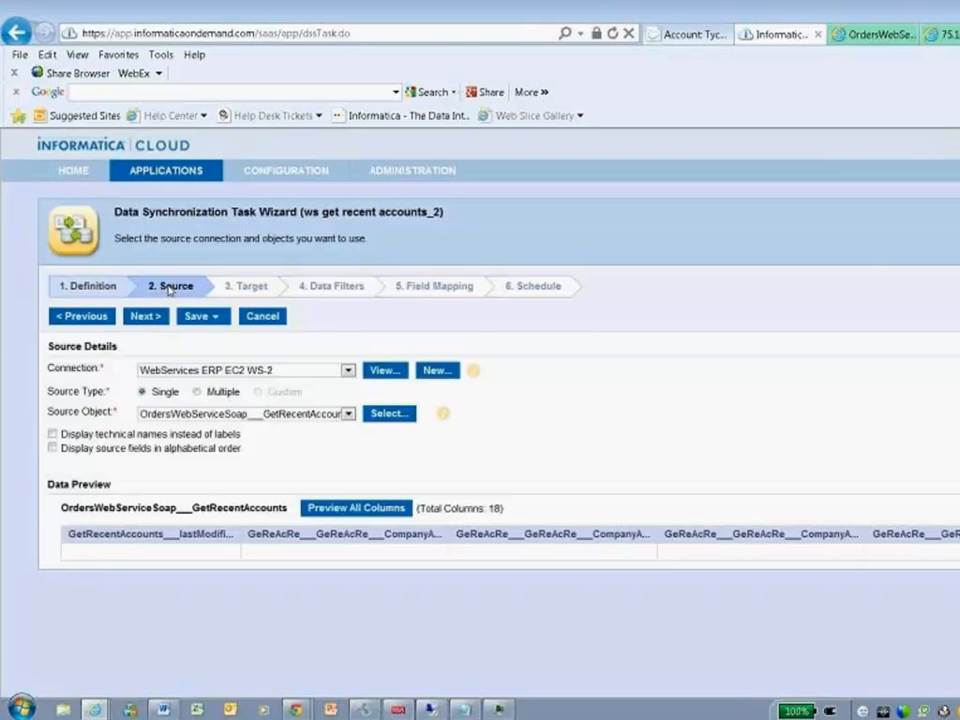
pyautogui.click(381, 371)
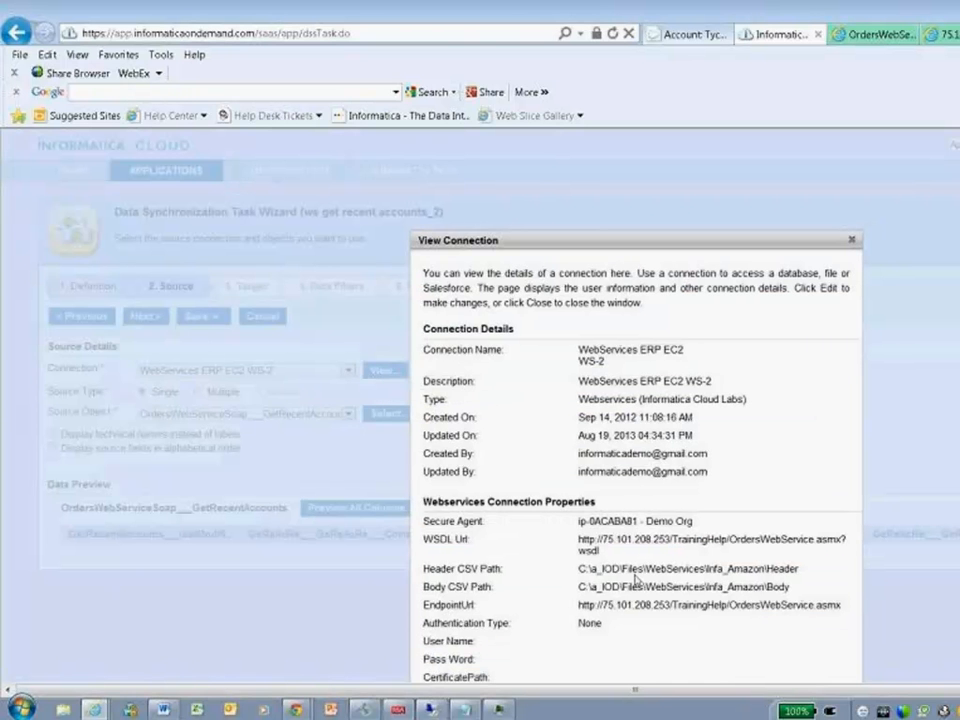
pyautogui.moveTo(578, 569); pyautogui.dragTo(803, 570)
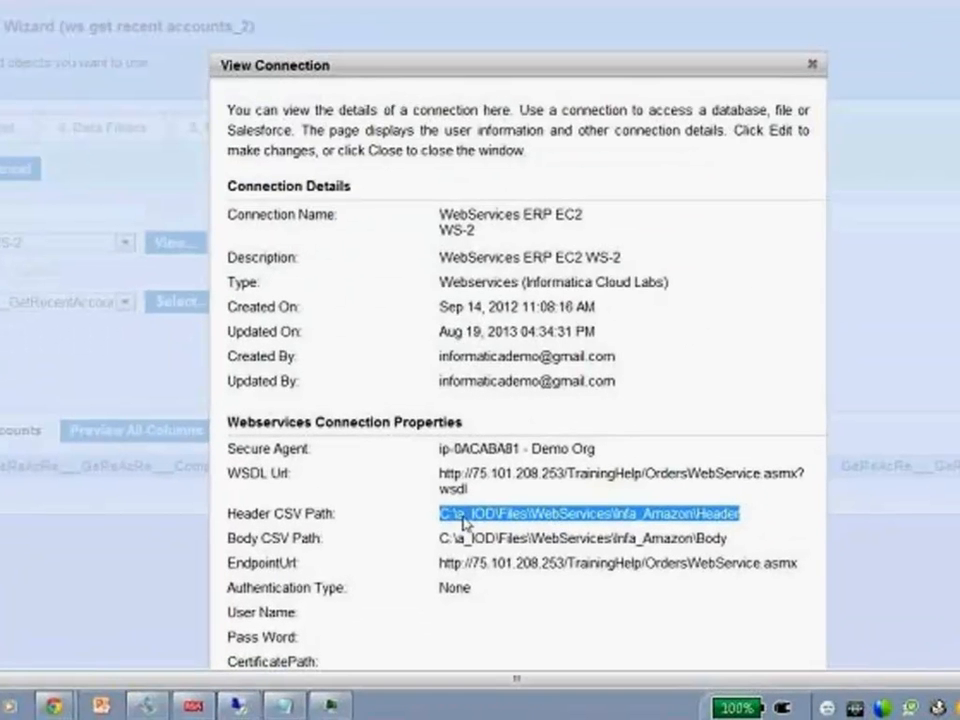
pyautogui.moveTo(447, 540); pyautogui.dragTo(729, 536)
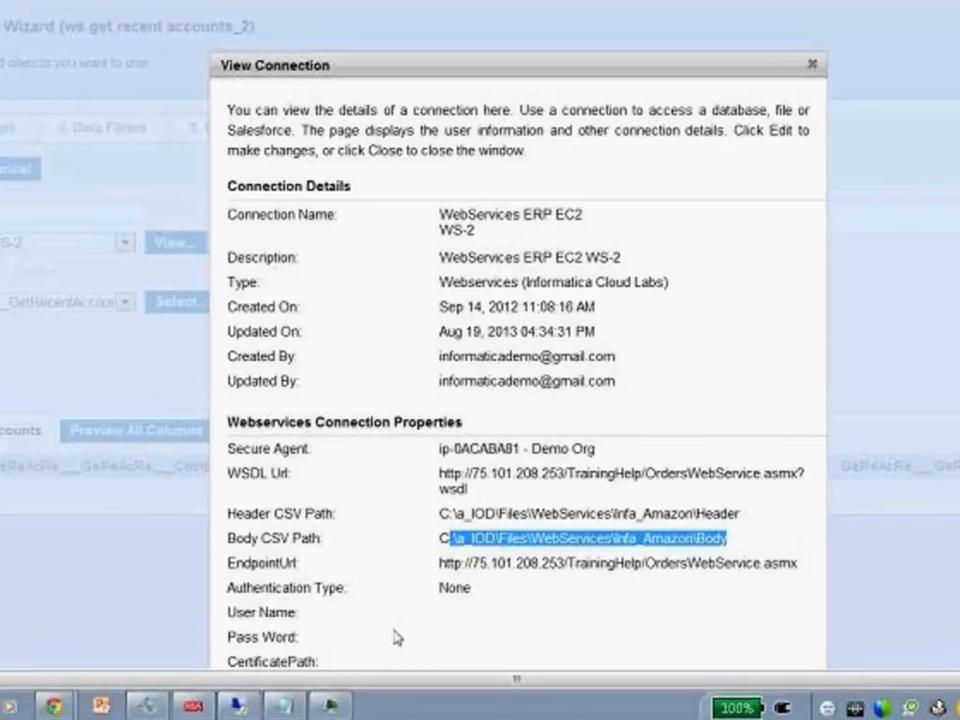
# - Switch to the Remote Desktop session and examine OrdersWebServiceSoap___GetRecentAccounts.csv in Excel with its columns widened to fit, closing it when done
pyautogui.moveTo(240, 705)
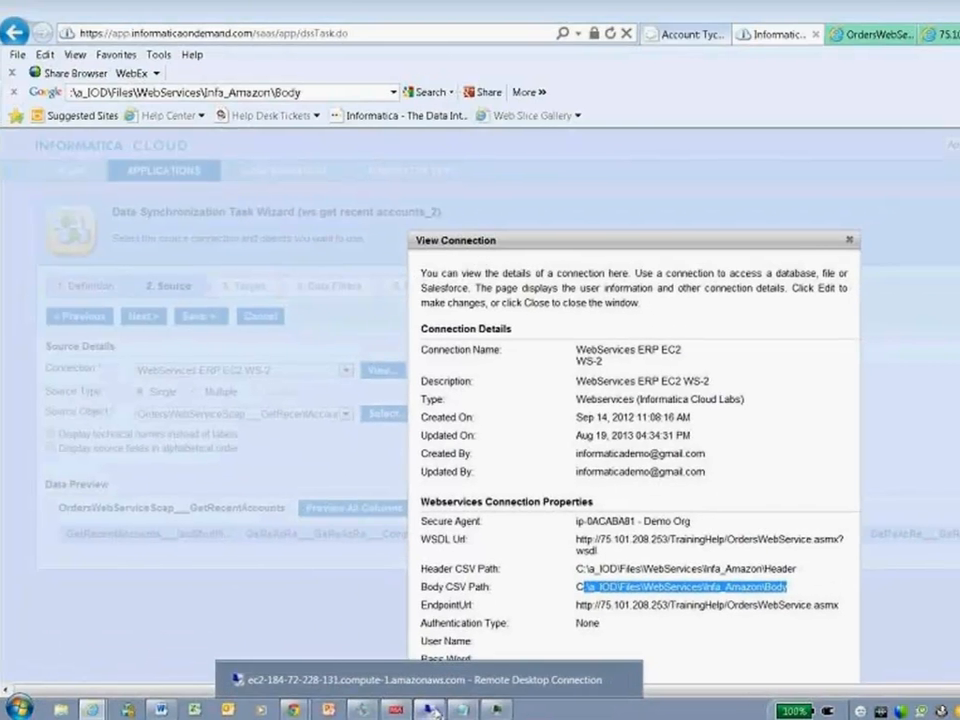
pyautogui.click(465, 678)
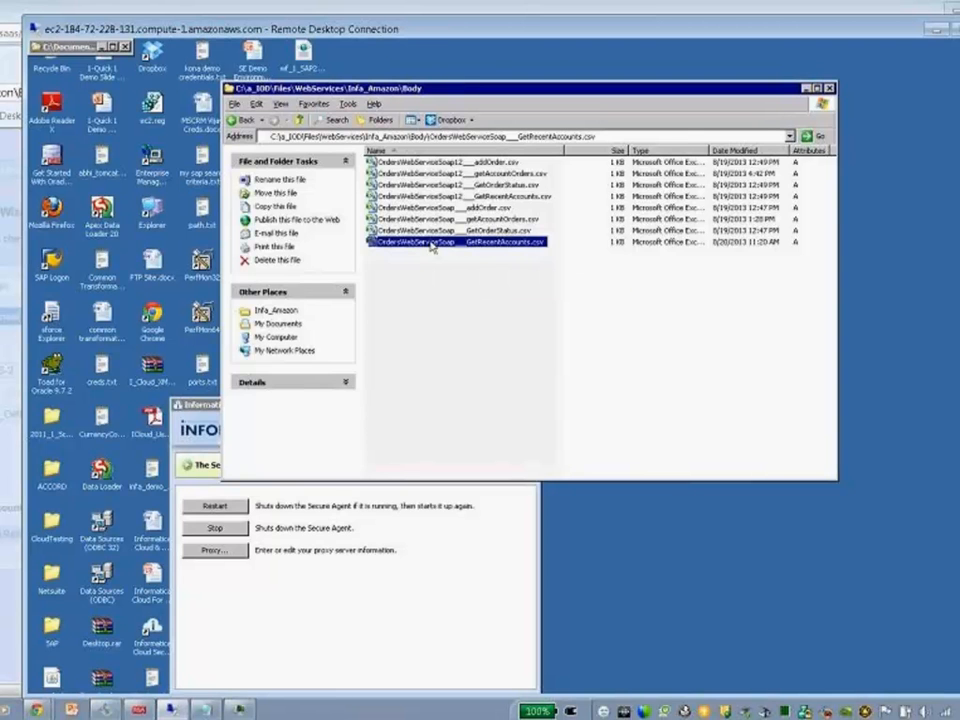
pyautogui.doubleClick(431, 244)
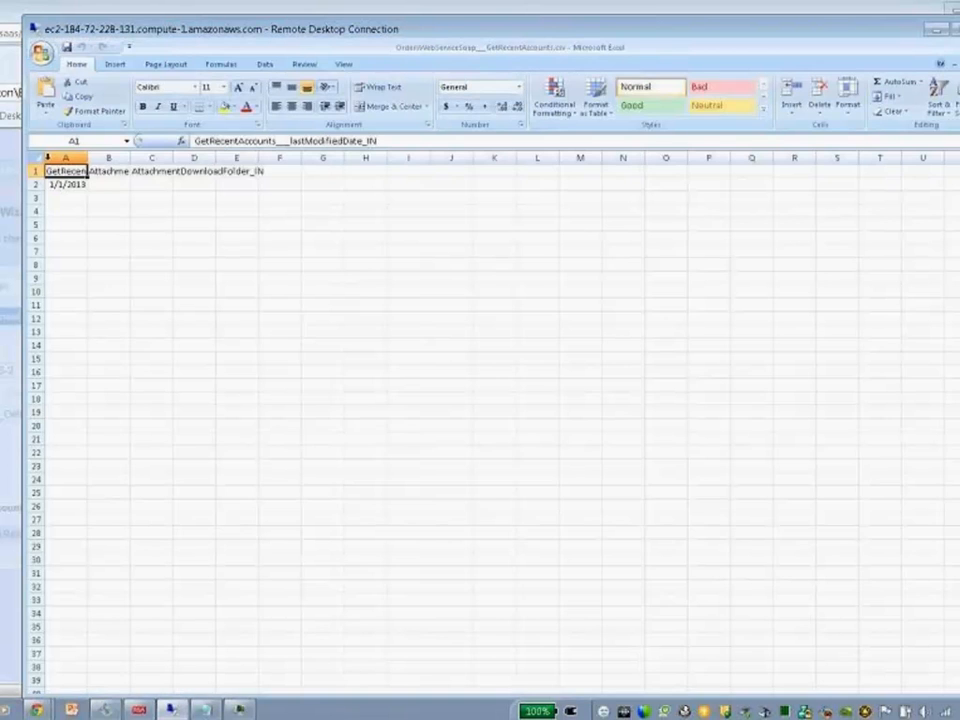
pyautogui.click(37, 157)
pyautogui.doubleClick(87, 157)
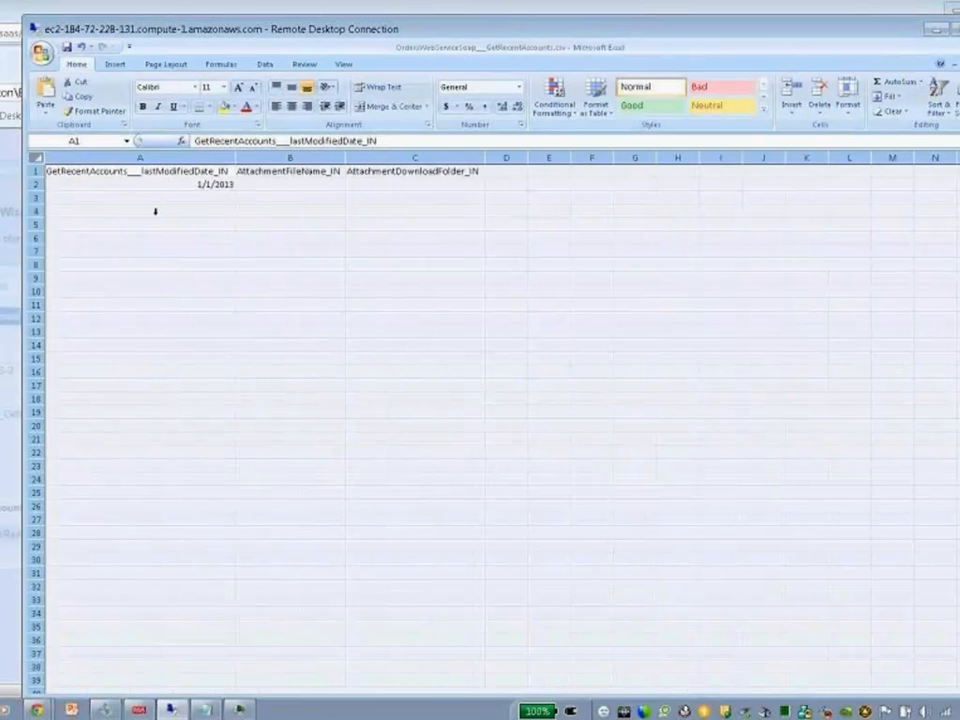
pyautogui.click(205, 196)
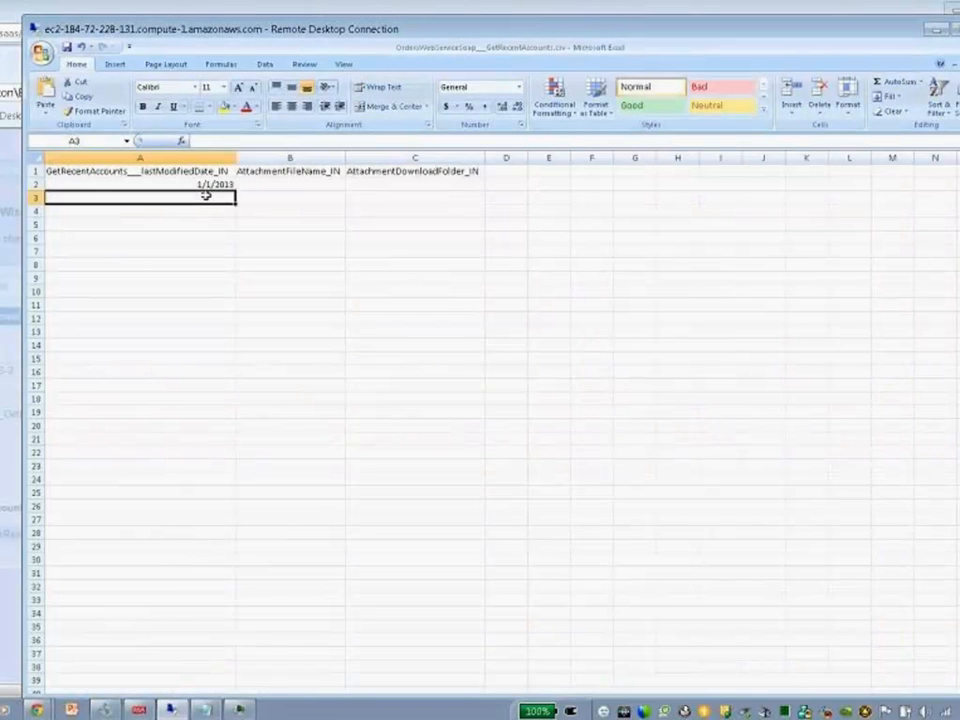
pyautogui.press('Down')
pyautogui.press('Down')
pyautogui.press('Down')
pyautogui.press('Down')
pyautogui.press('Down')
pyautogui.press('Down')
pyautogui.press('Down')
pyautogui.press('Down')
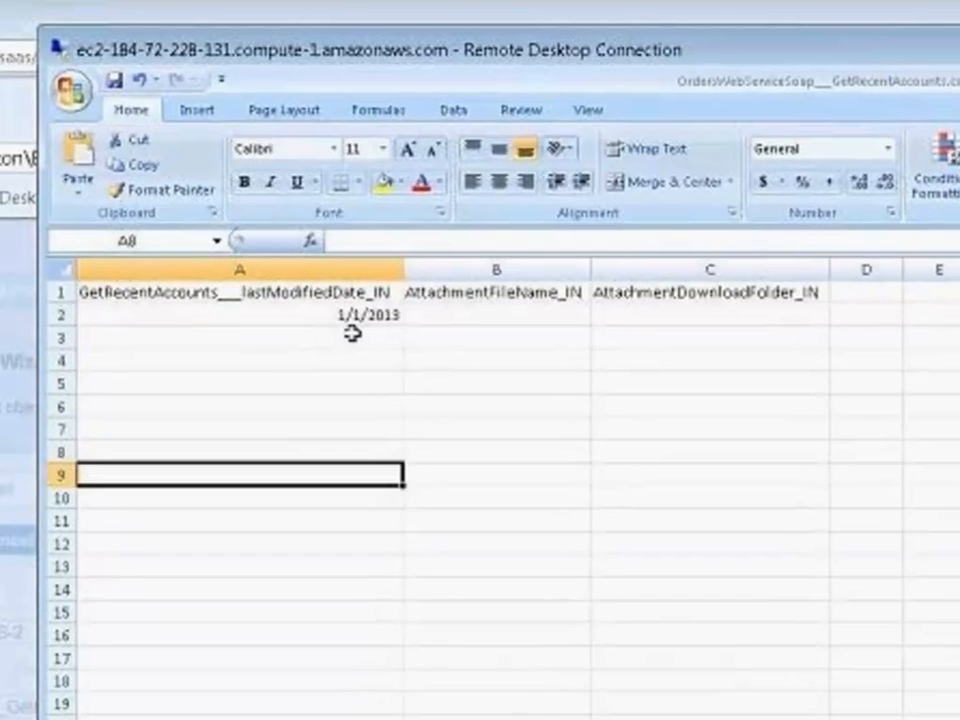
pyautogui.press('Down')
pyautogui.press('Down')
pyautogui.press('Down')
pyautogui.press('Down')
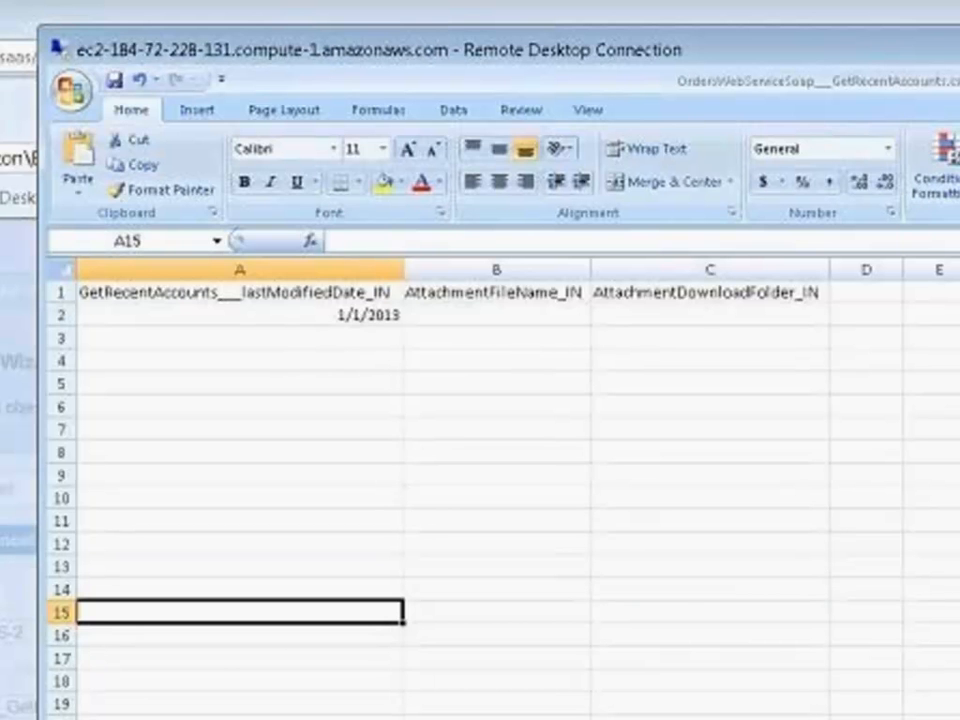
pyautogui.hotkey('ctrl', 'w')
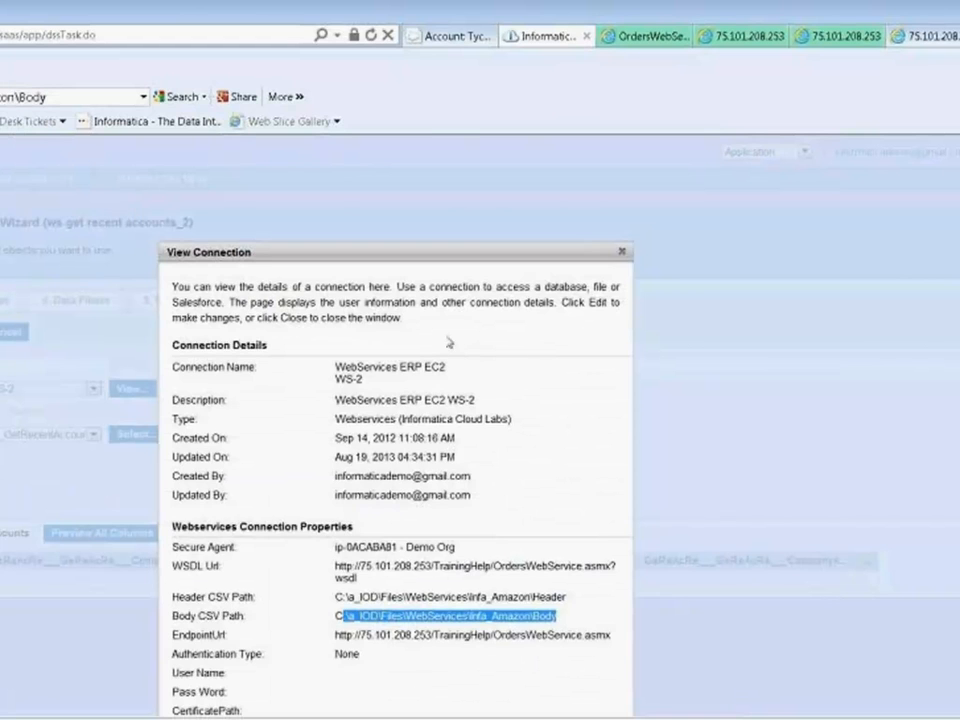
# - Close the connection details and examine the data filter of the "ws get recent accounts_2" task
pyautogui.click(622, 251)
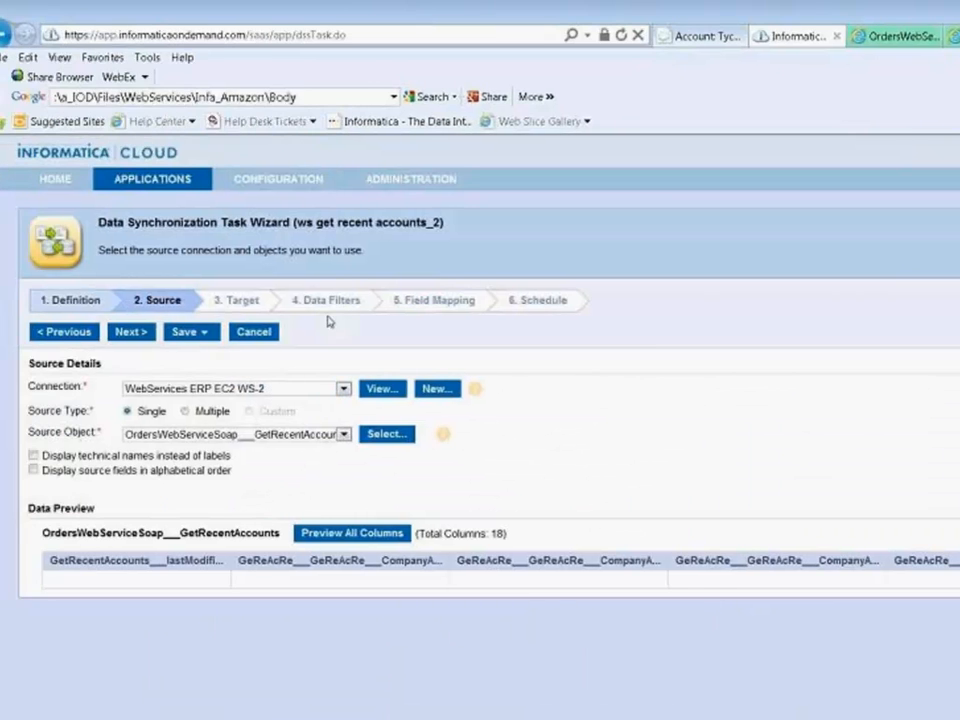
pyautogui.click(345, 300)
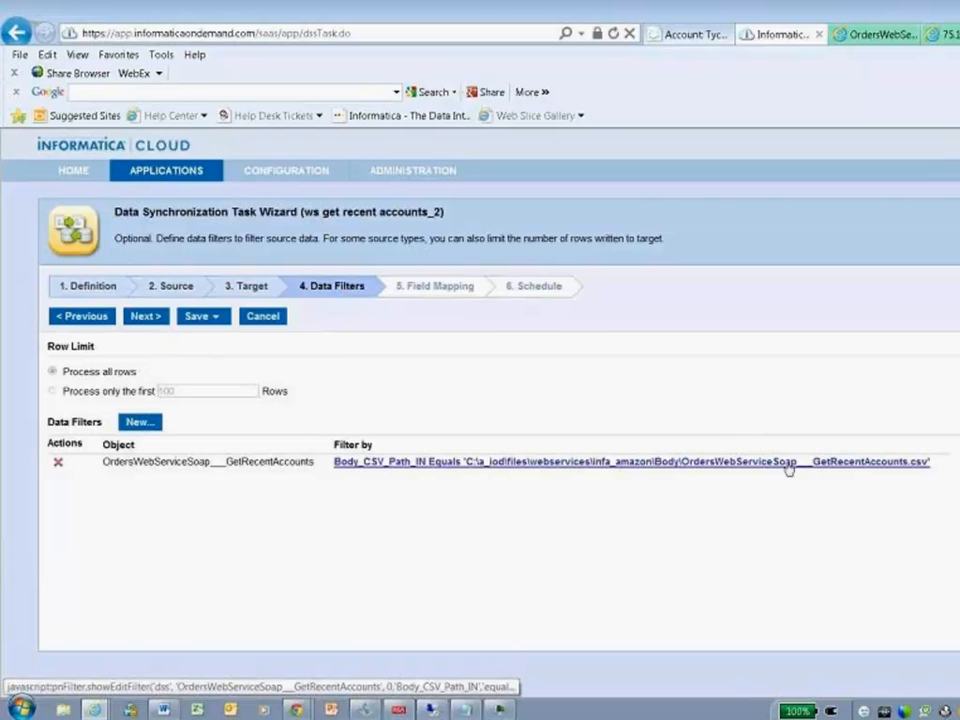
pyautogui.moveTo(286, 170)
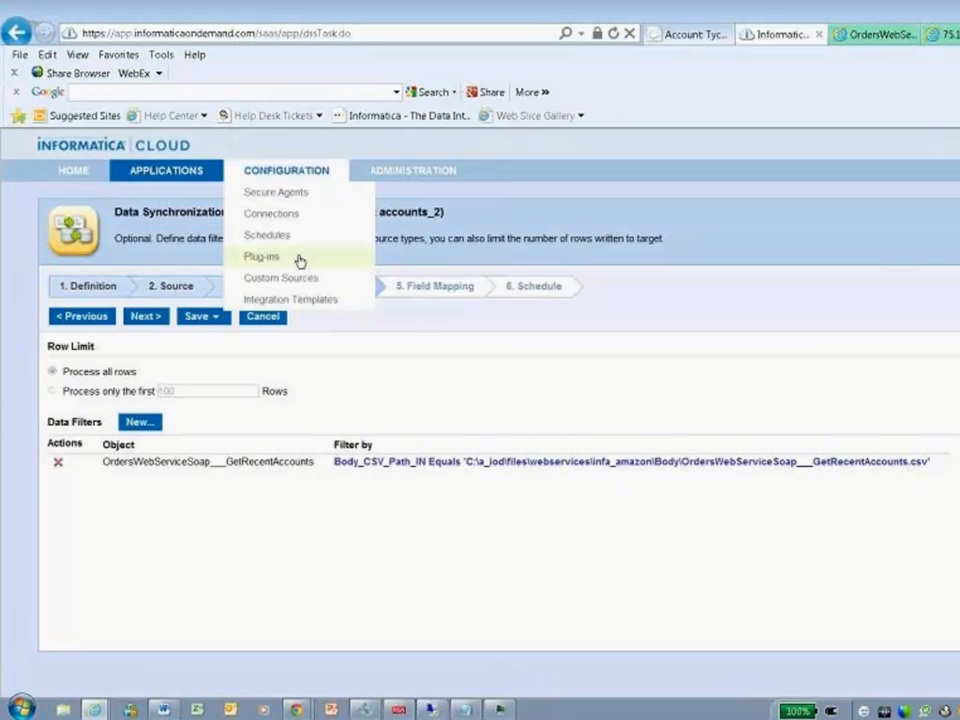
# - Leave the synchronization task wizard, discarding unsaved changes, and start a new task flow
pyautogui.moveTo(166, 172)
pyautogui.click(165, 364)
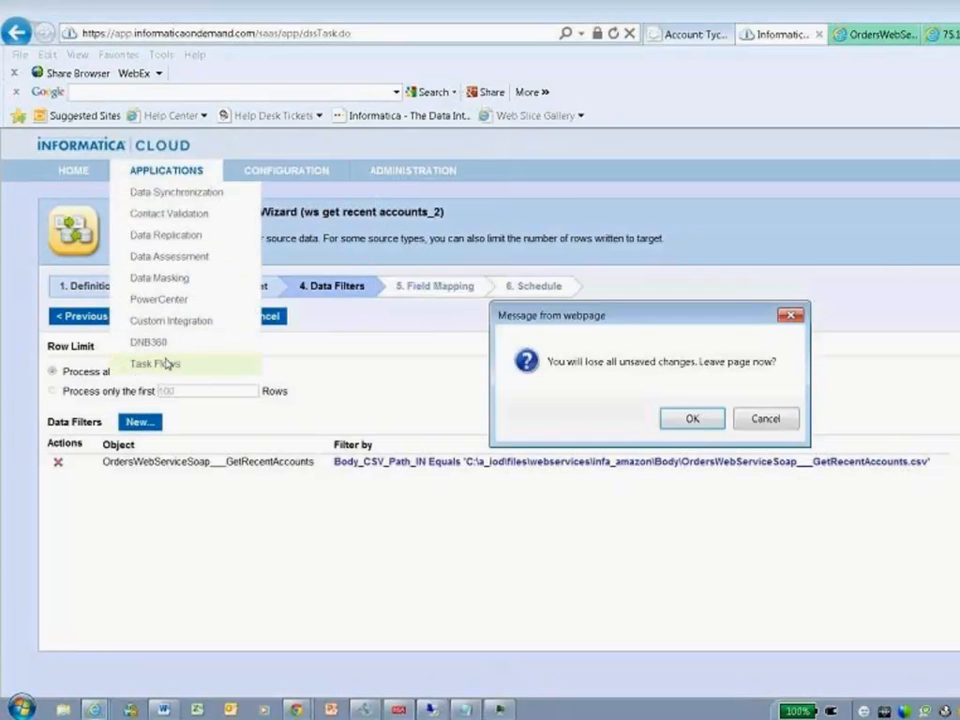
pyautogui.click(698, 420)
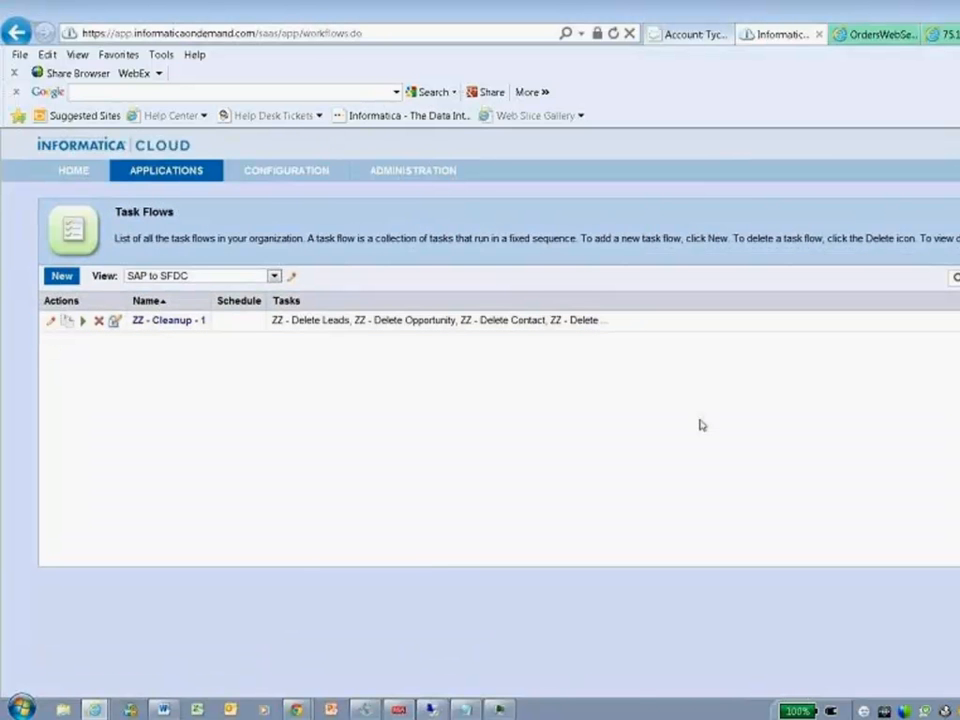
pyautogui.click(61, 278)
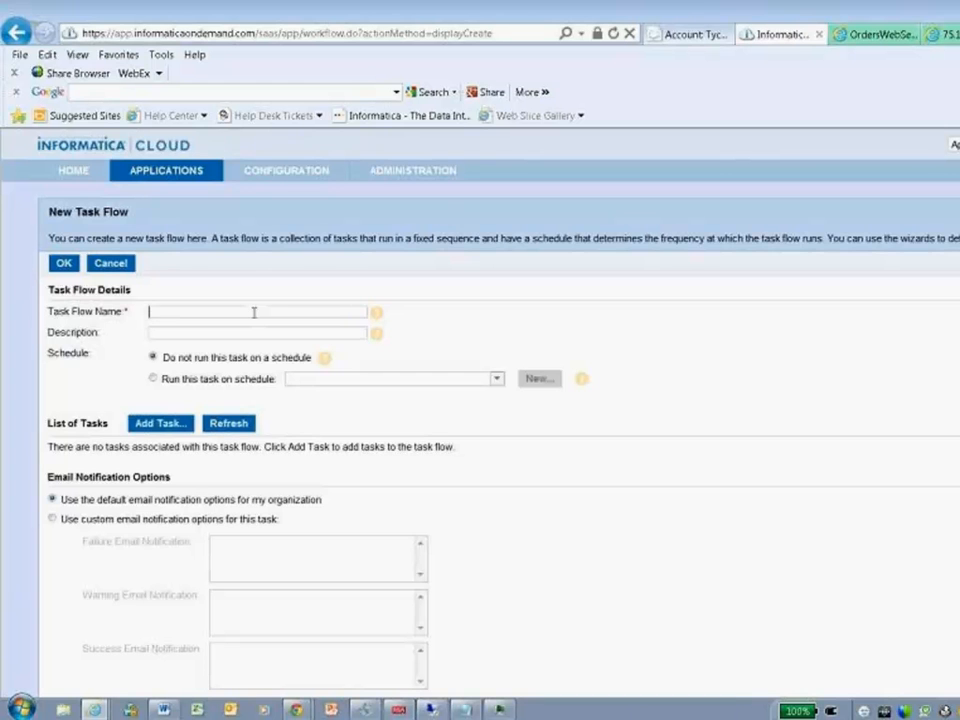
# - Name the new task flow "my batch ws update"
pyautogui.write('my batch ws update')
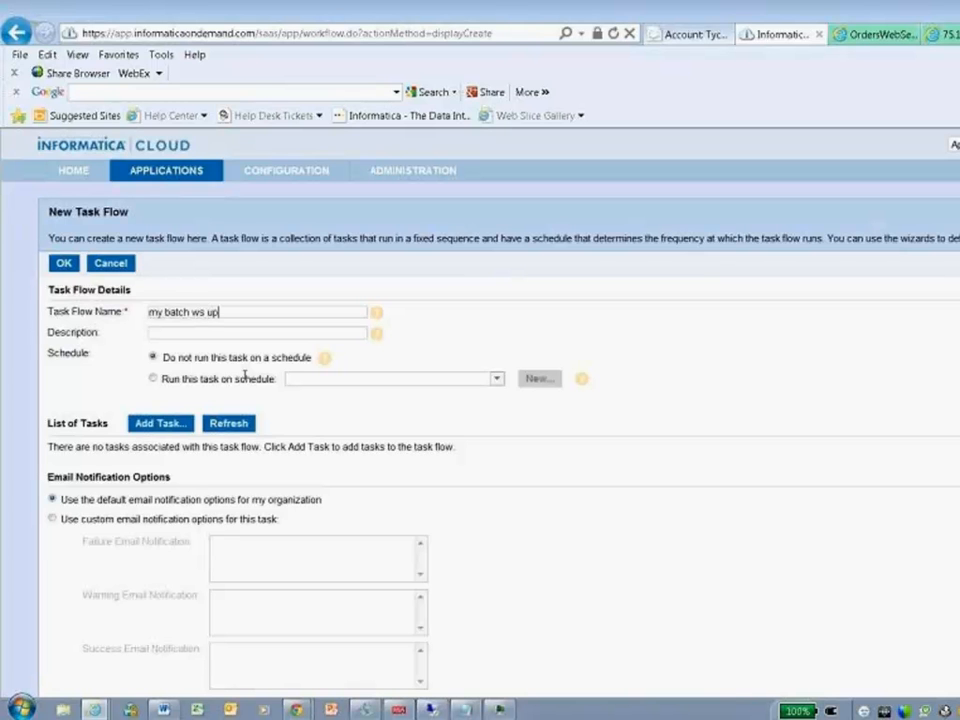
# - Add the Data Synchronization task "000 - 1 Bulk Test" to the task flow
pyautogui.click(157, 424)
pyautogui.click(618, 441)
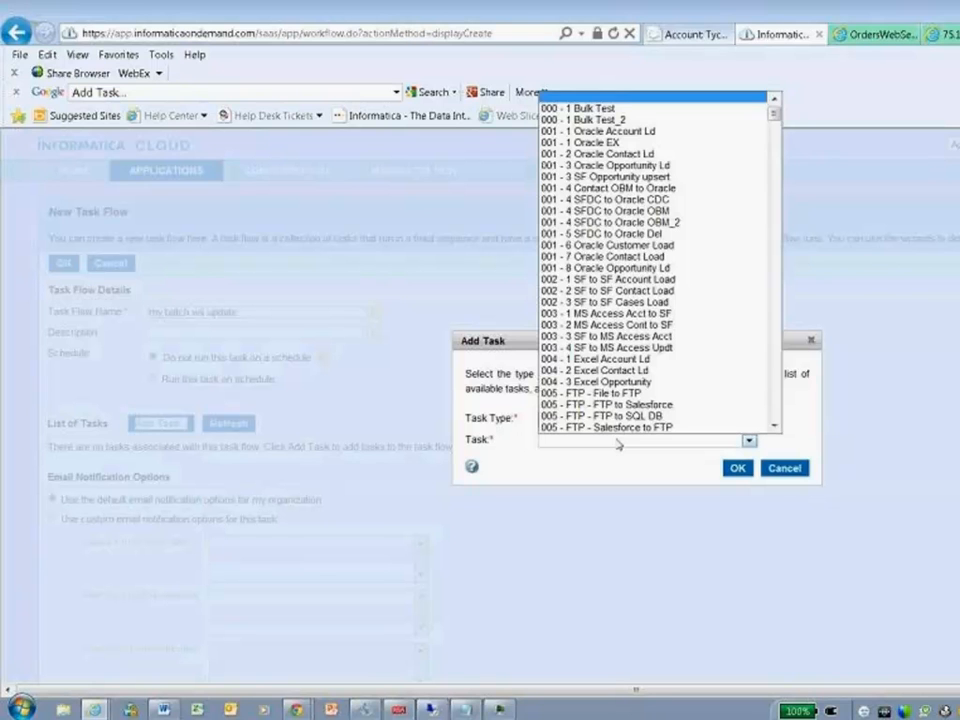
pyautogui.click(713, 109)
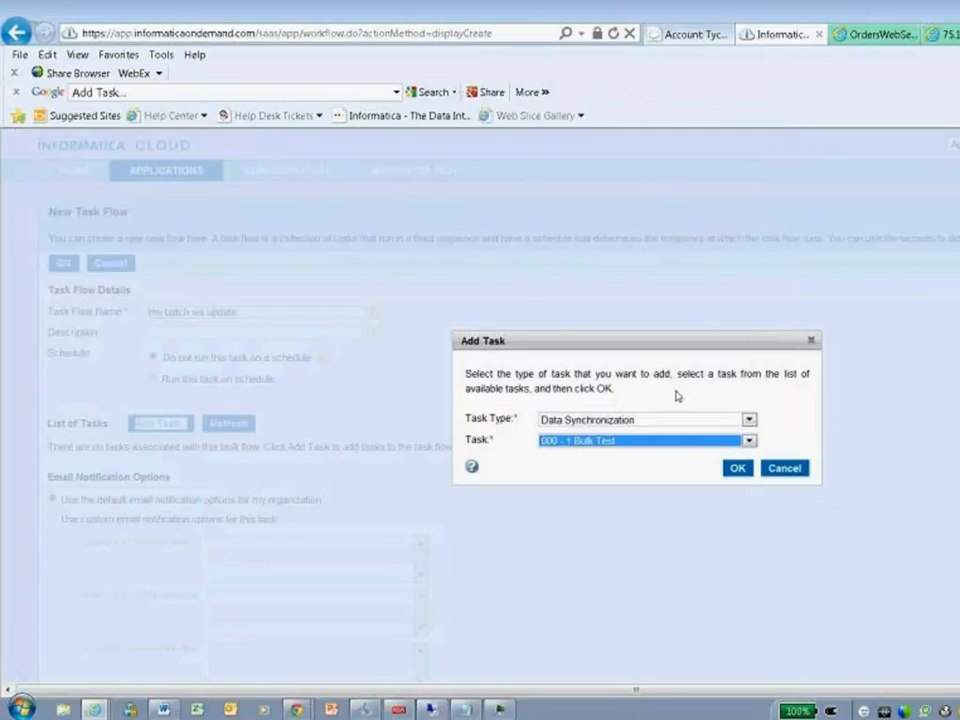
pyautogui.click(737, 469)
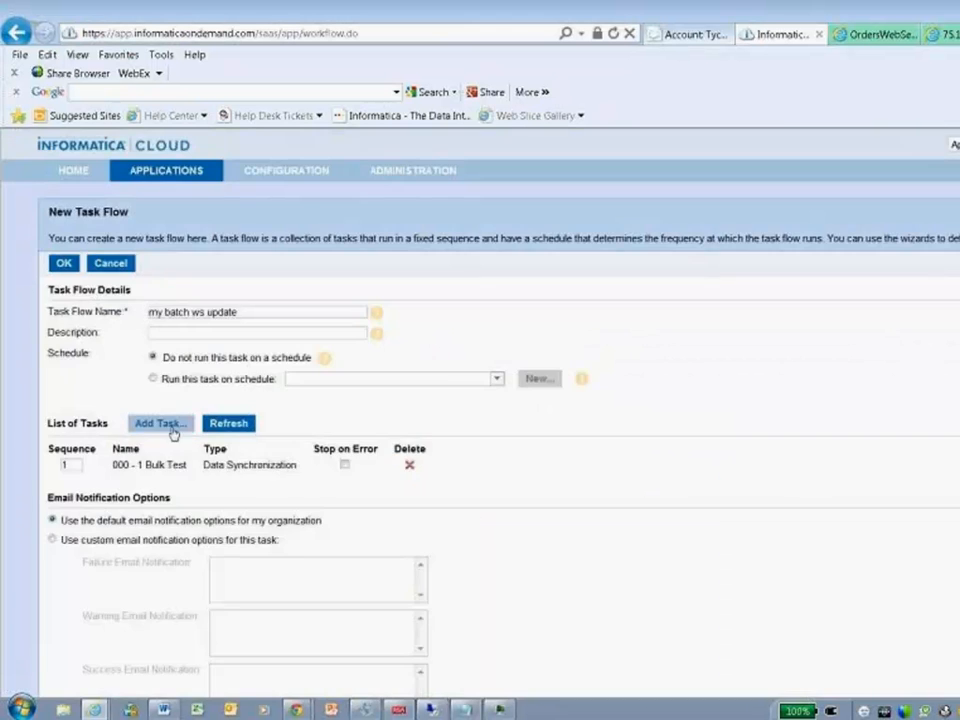
# - Add the Data Synchronization task "WS Get Acccount 4" as the second task in the flow
pyautogui.click(170, 428)
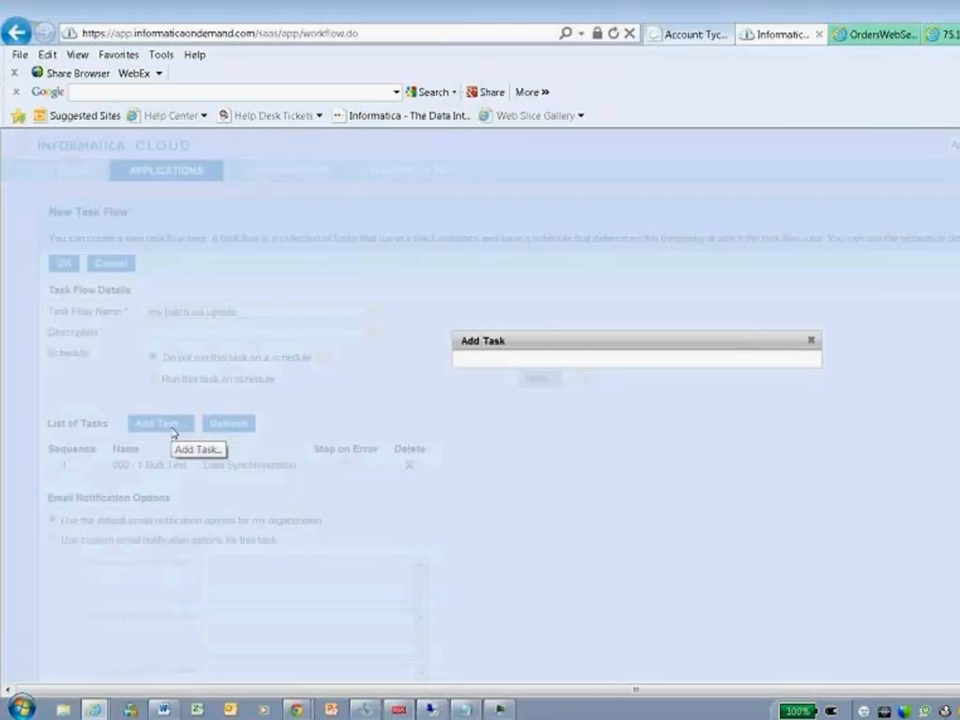
pyautogui.click(640, 440)
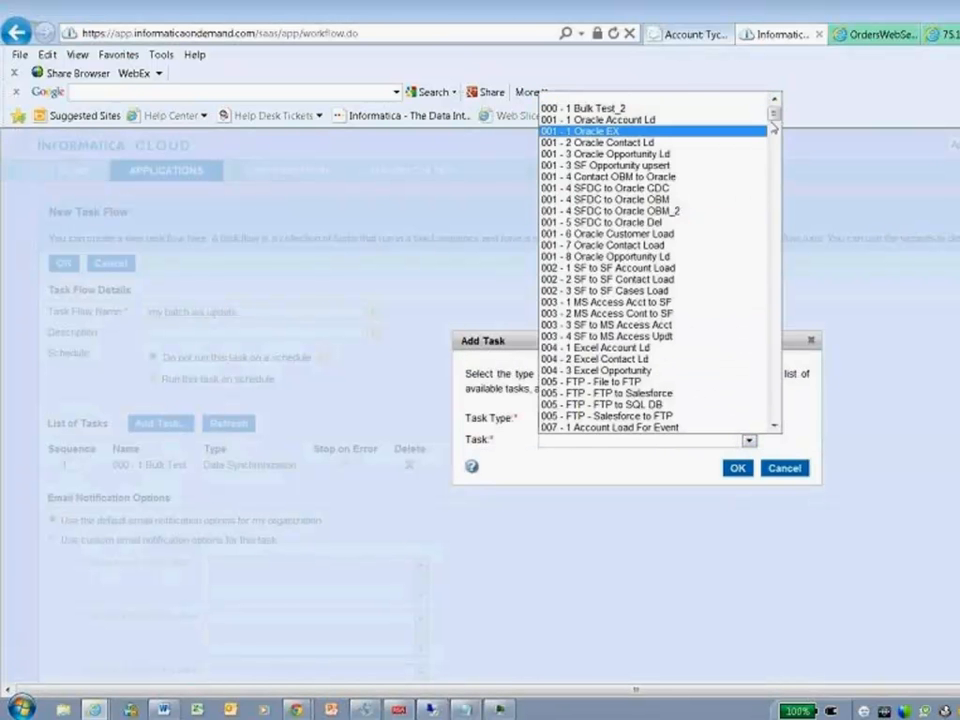
pyautogui.moveTo(773, 126); pyautogui.dragTo(770, 385)
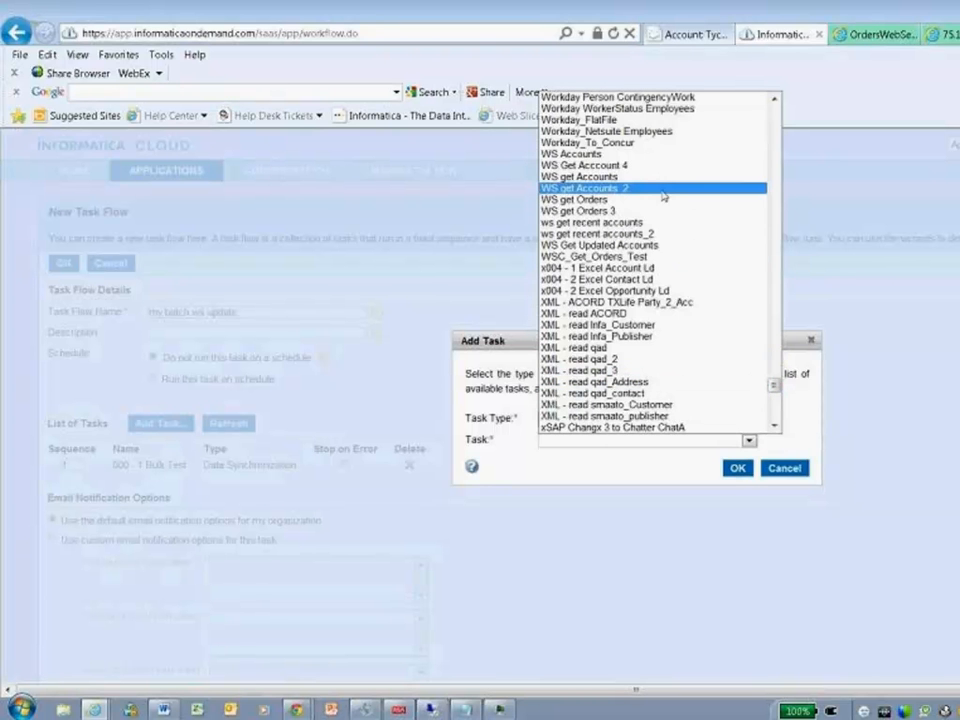
pyautogui.click(668, 166)
pyautogui.click(735, 469)
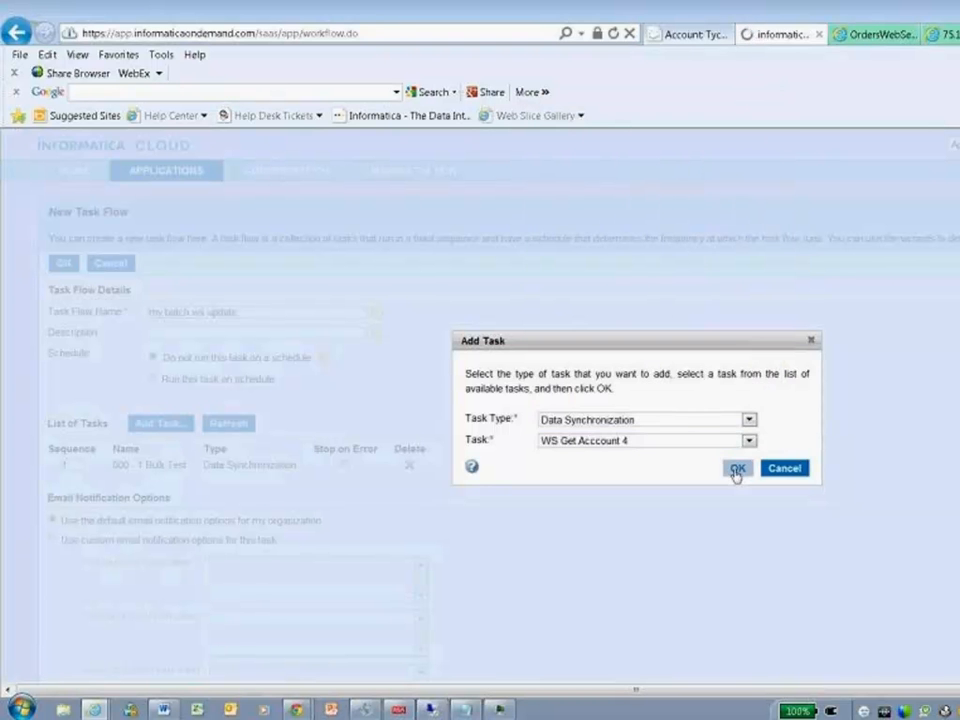